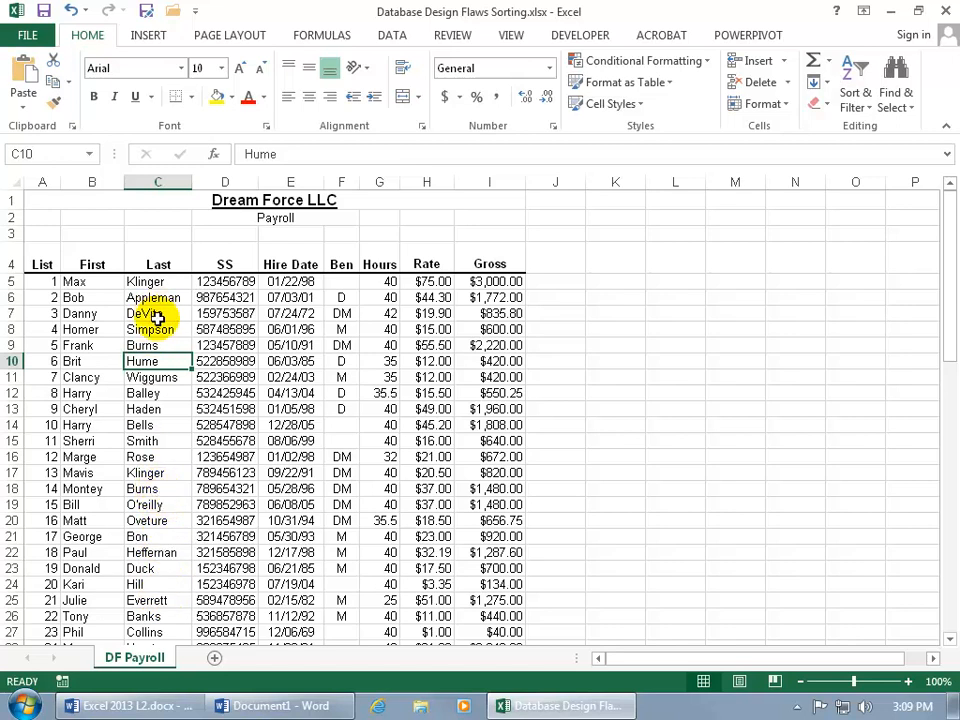
- Examine the first-name and last-name entries in the opening records of the payroll list
click(156, 298)
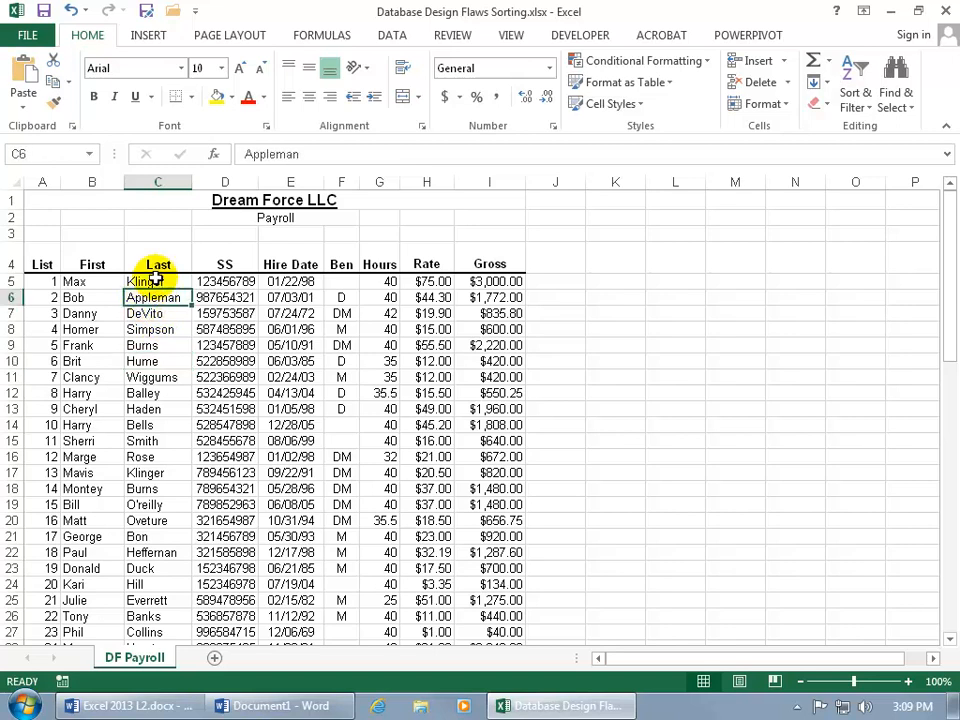
click(157, 284)
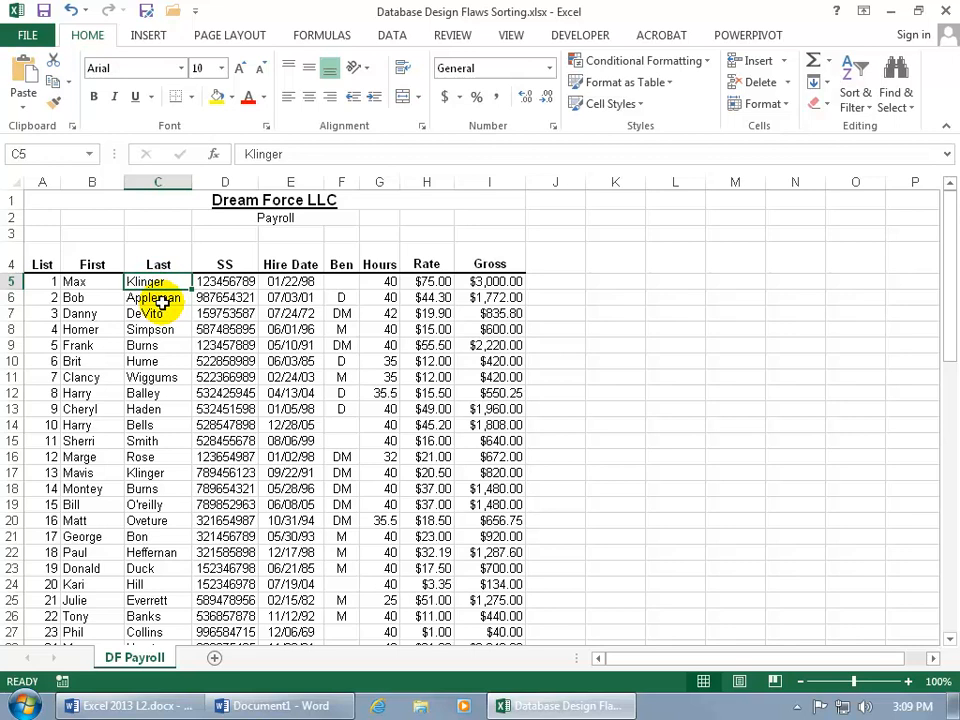
click(161, 281)
click(96, 284)
click(140, 281)
click(93, 297)
click(150, 296)
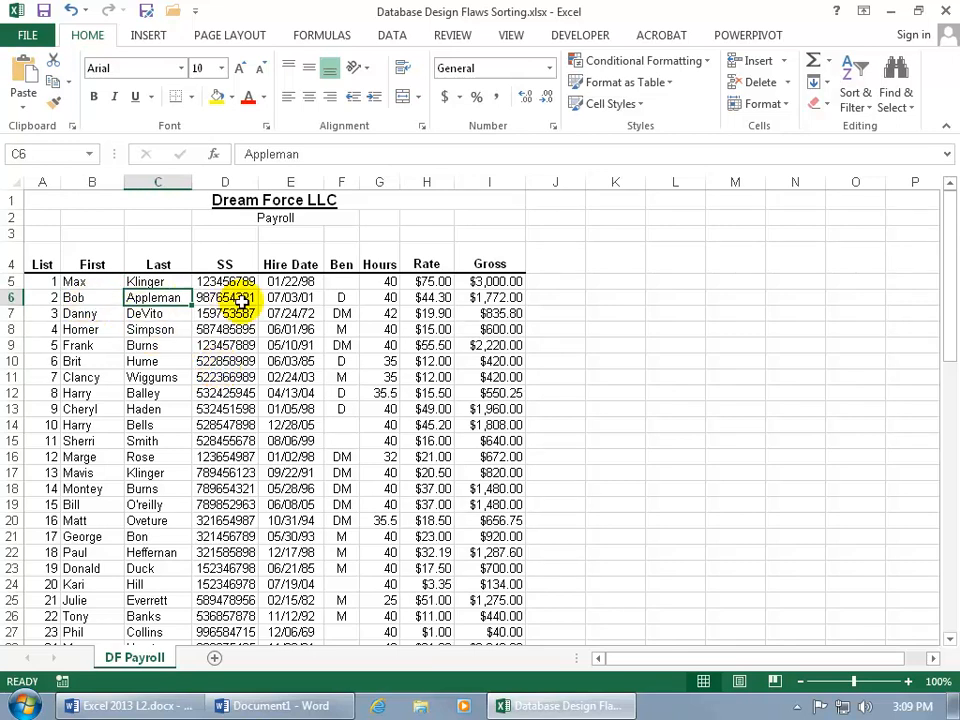
click(93, 298)
click(175, 297)
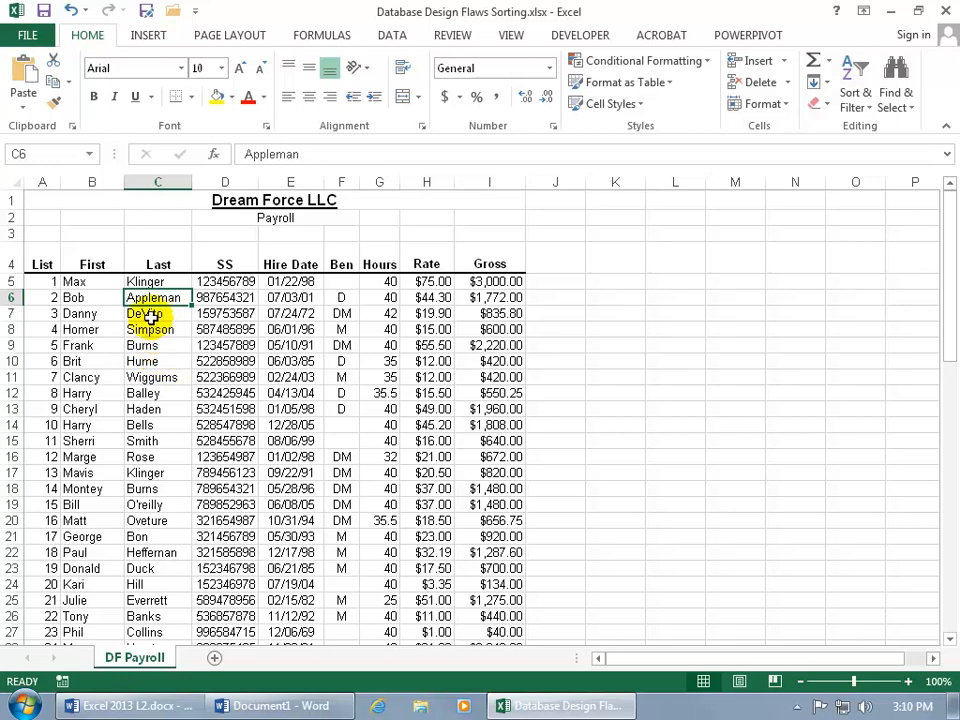
- Sort the payroll records by the First column from A to Z
click(94, 316)
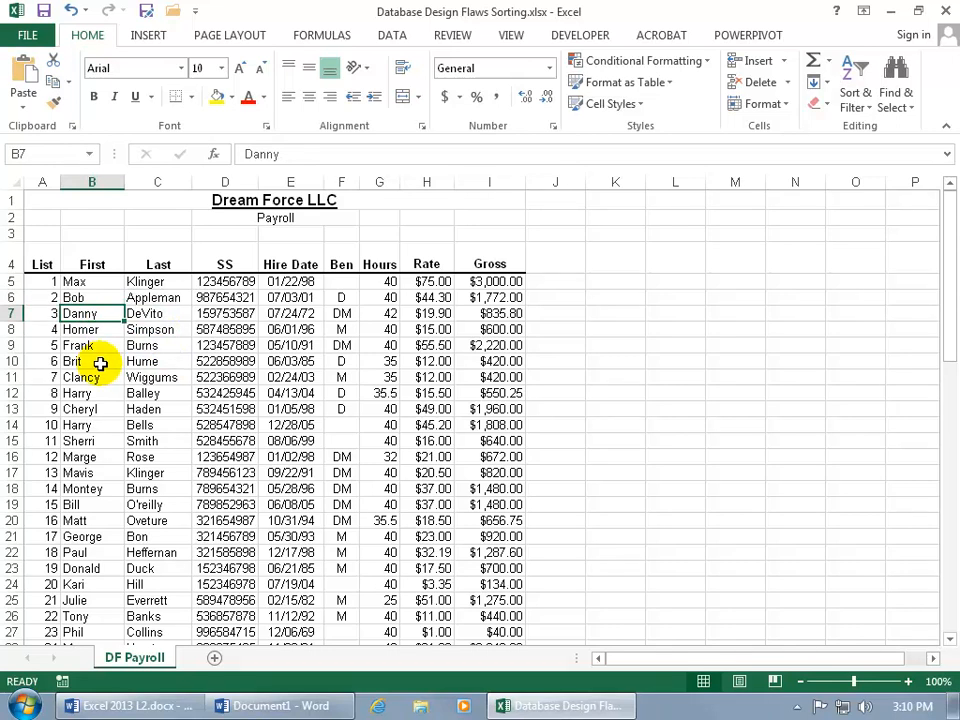
right_click(86, 316)
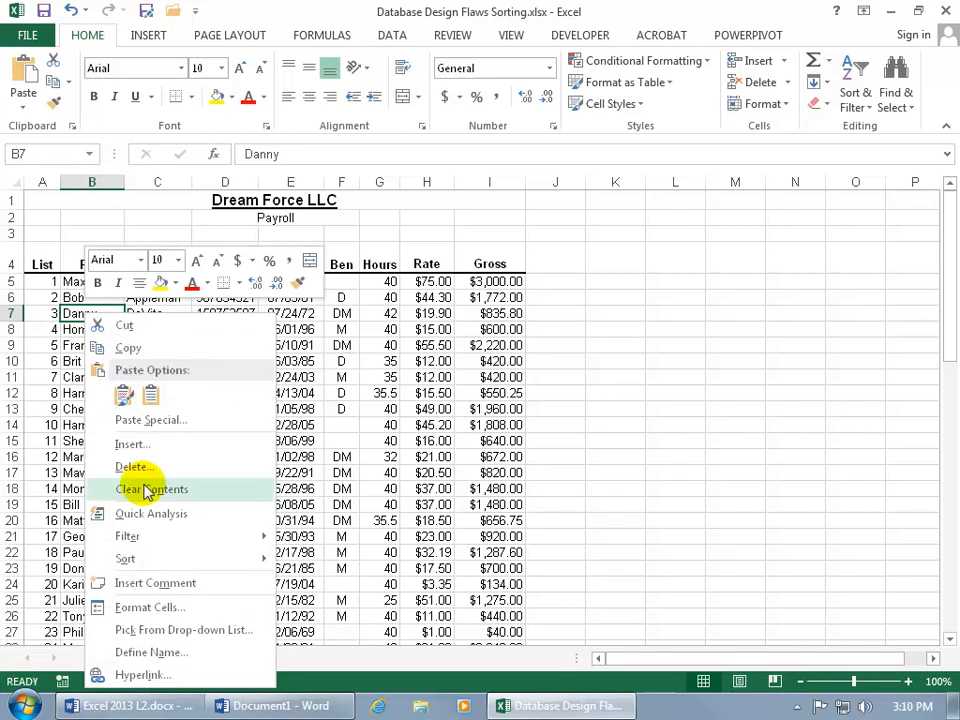
mouse_move(176, 561)
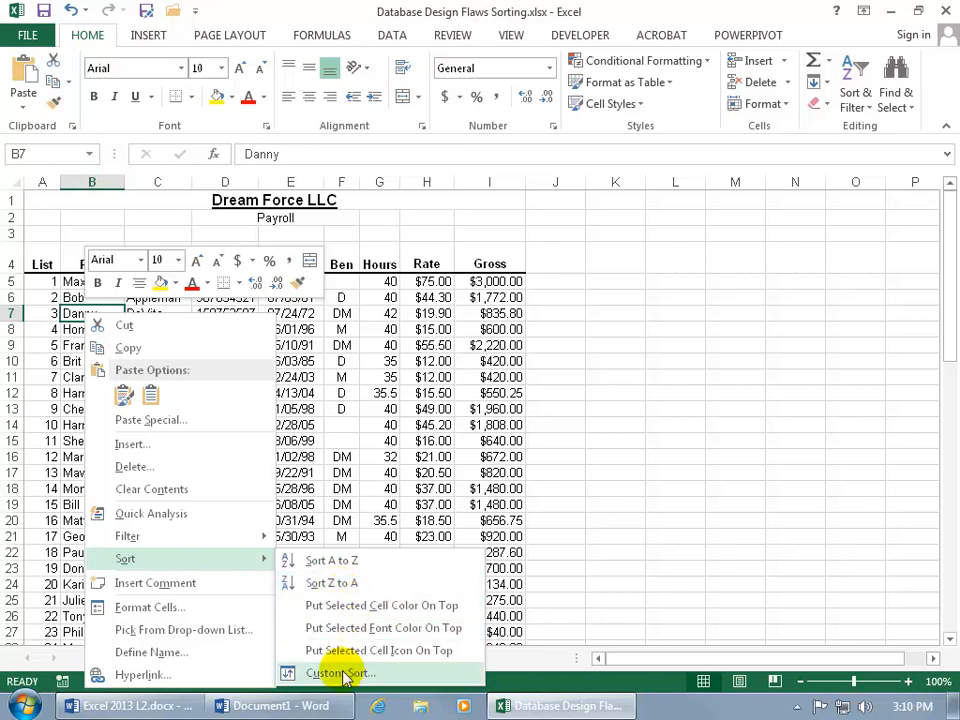
click(347, 561)
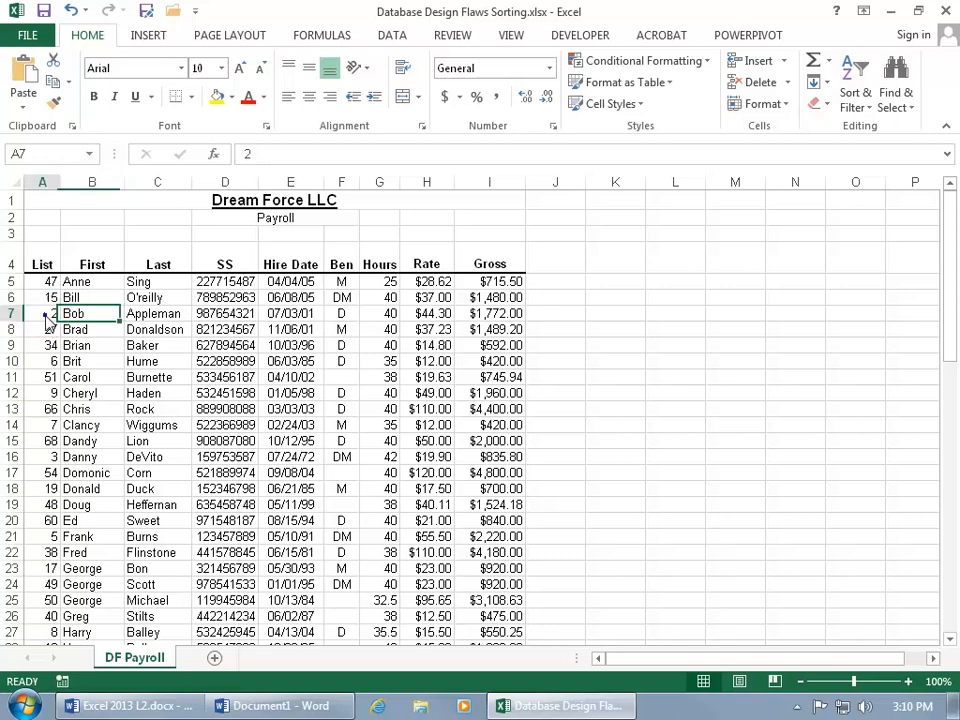
- Sort the payroll records by the List column from smallest to largest
right_click(44, 313)
mouse_move(111, 561)
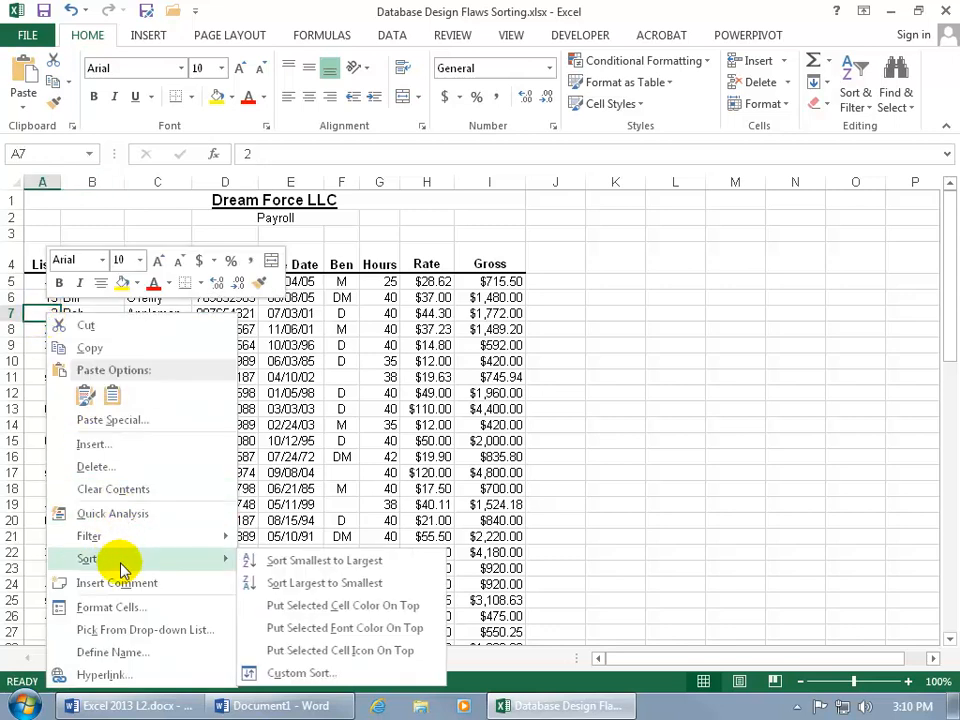
click(300, 561)
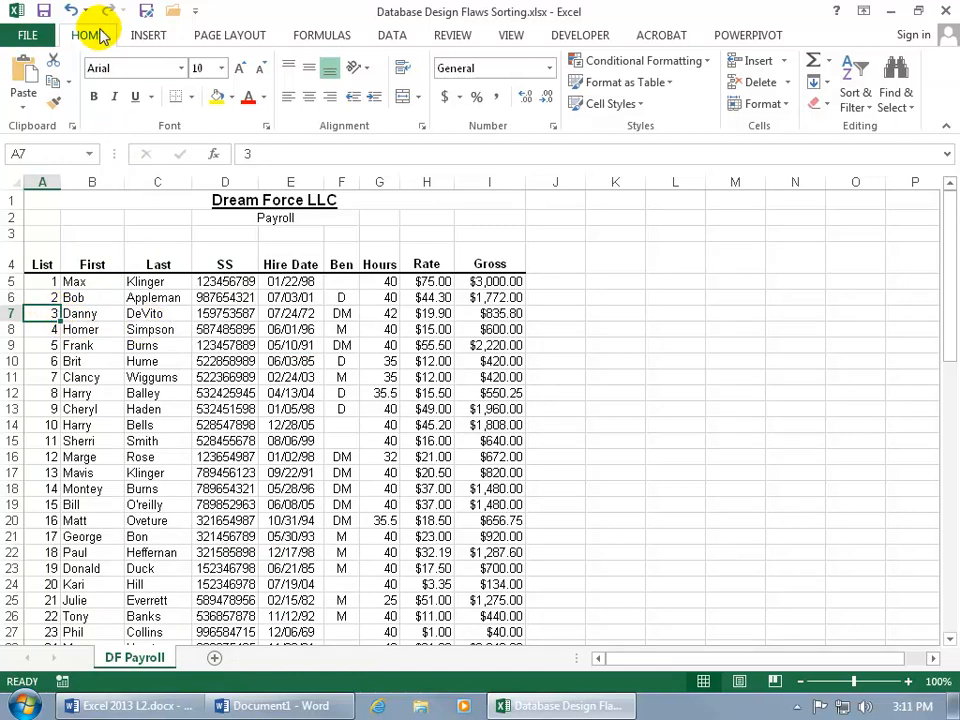
- Apply a custom sort on the values of the List column, ordered largest to smallest
click(858, 95)
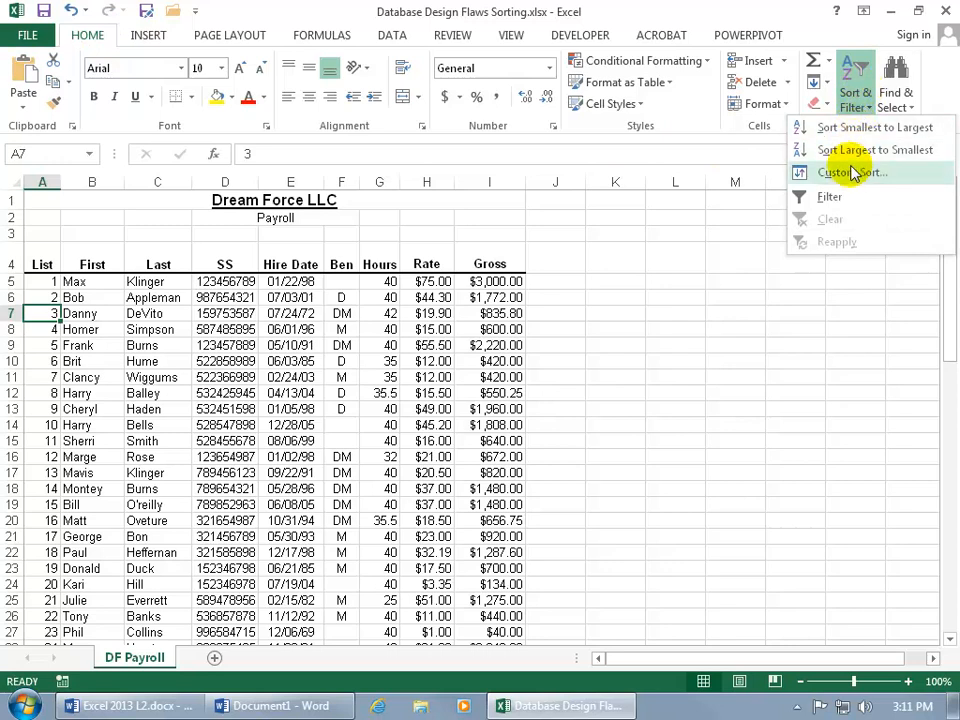
click(392, 35)
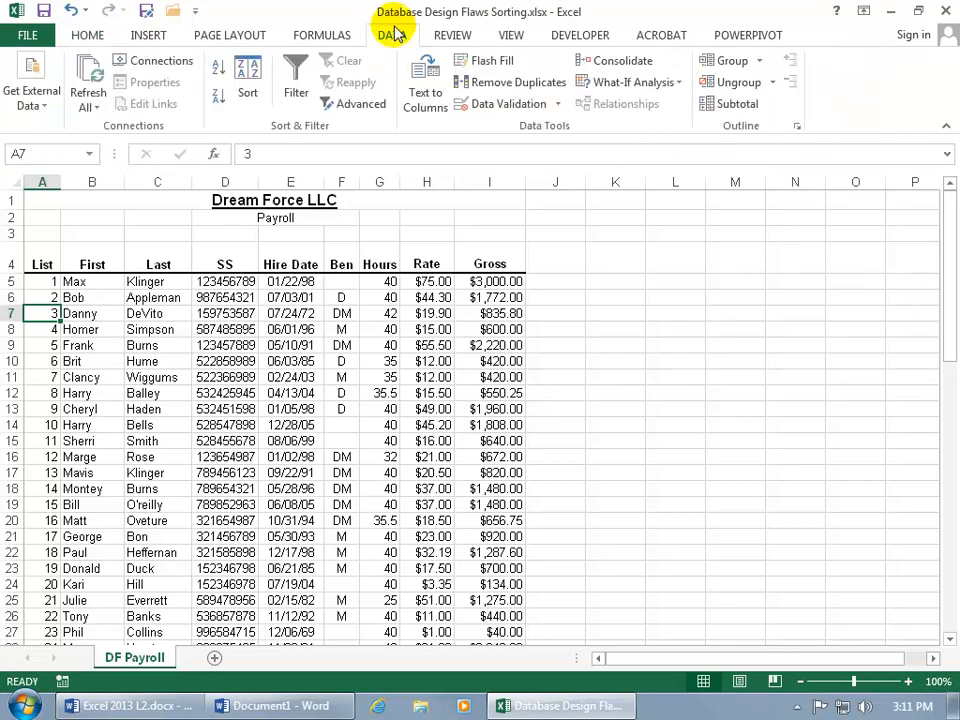
click(247, 97)
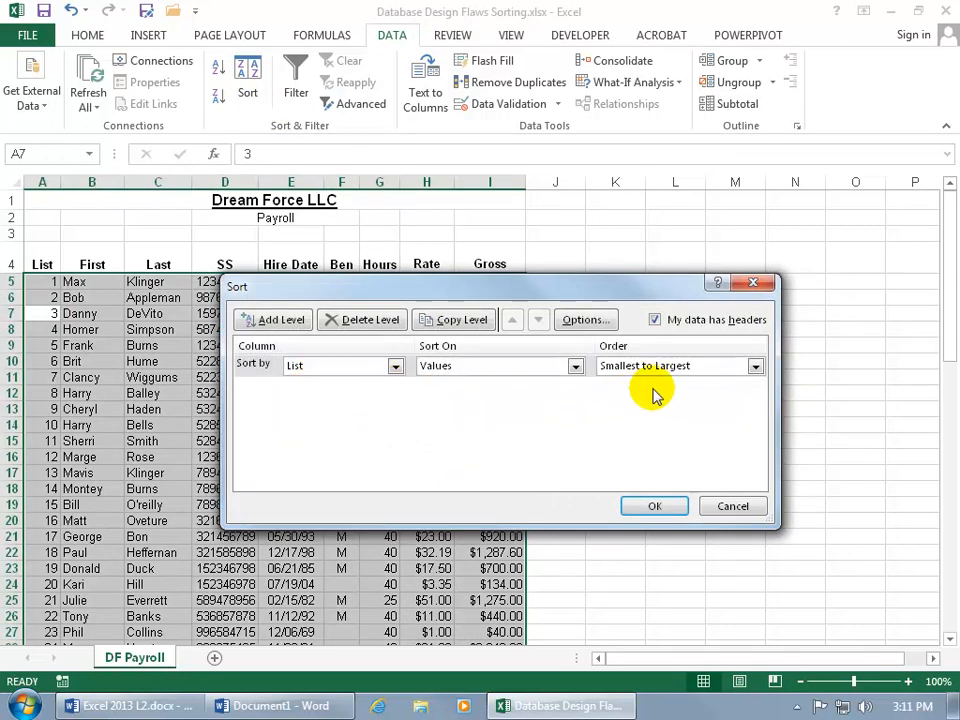
click(395, 367)
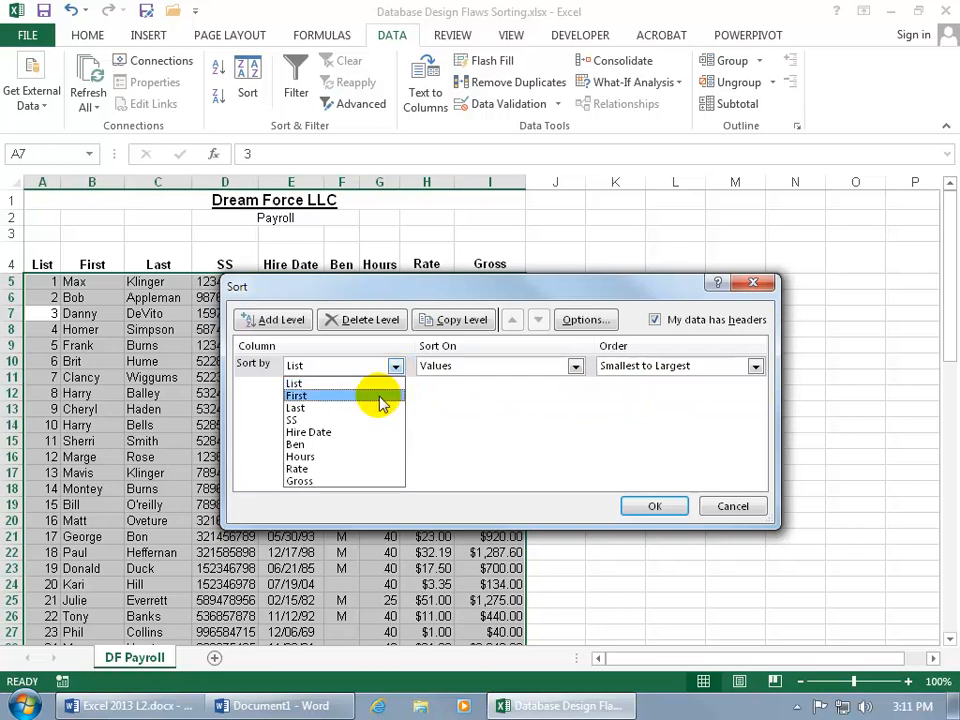
click(479, 392)
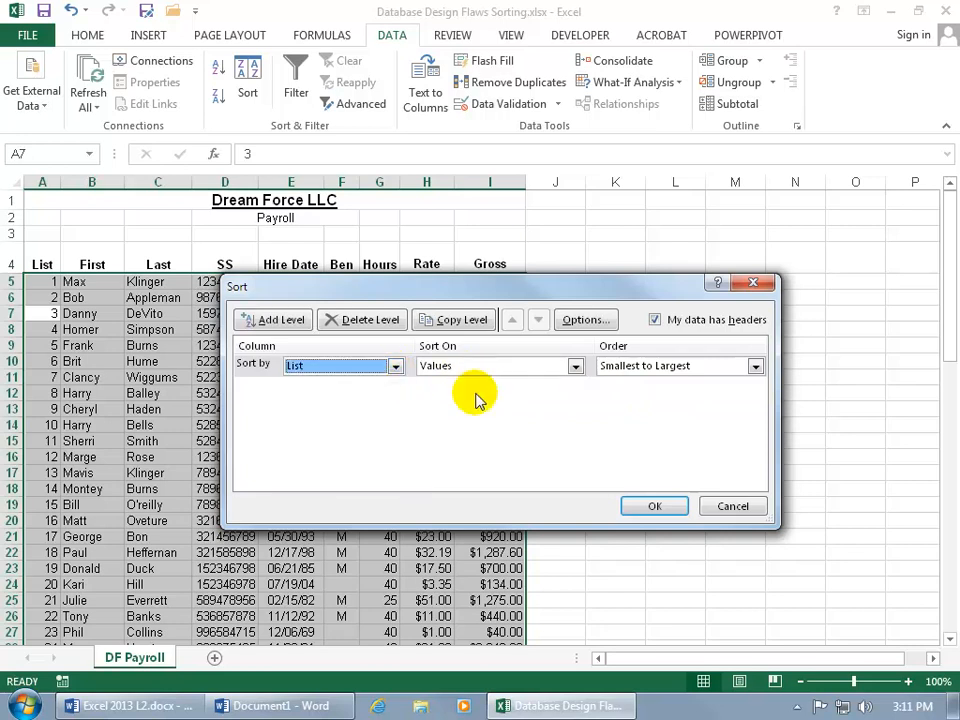
click(738, 367)
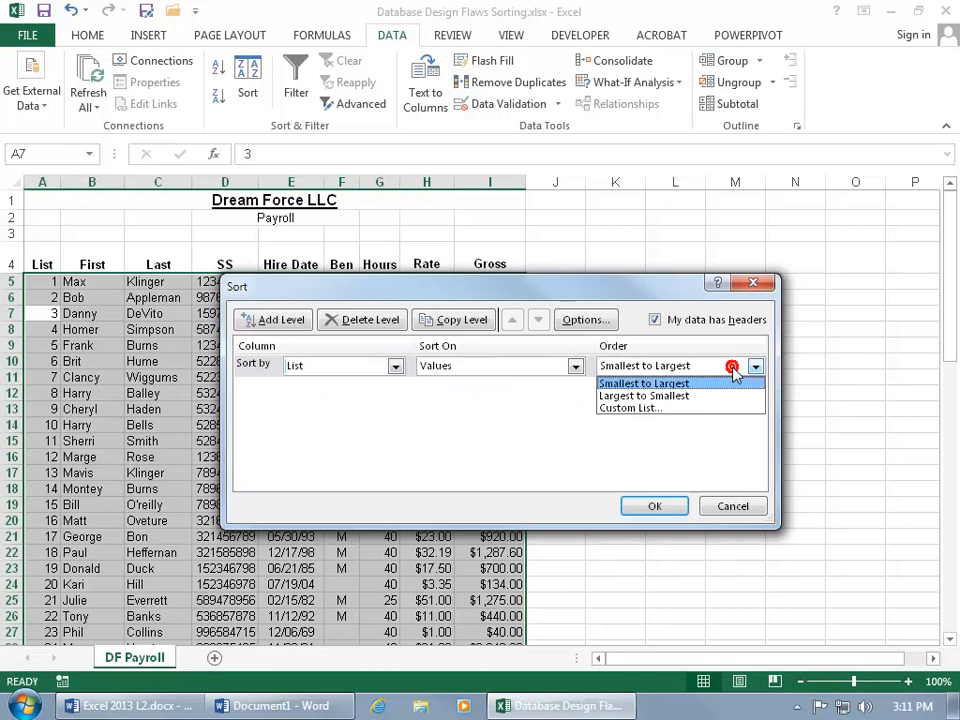
click(720, 395)
click(672, 505)
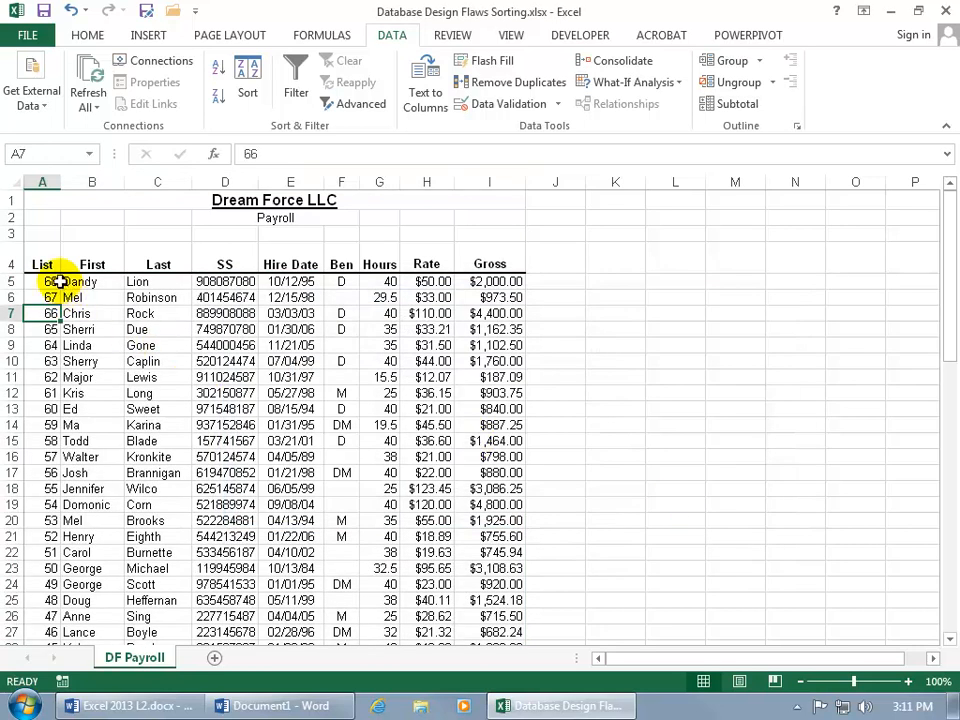
- Delete the custom sort level and sort the records by List in ascending order
click(245, 75)
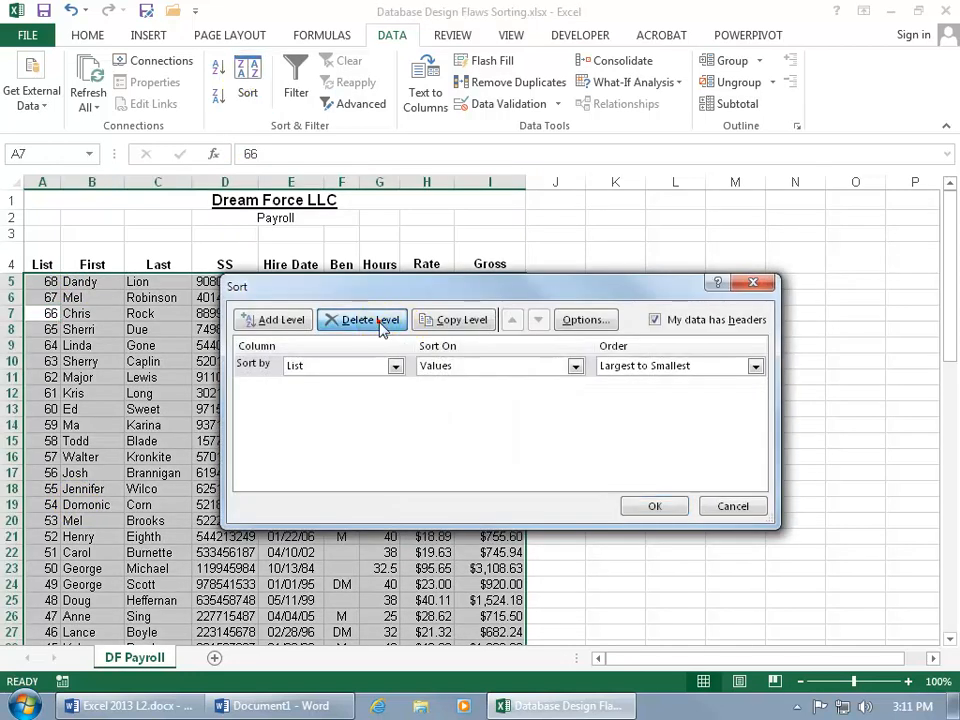
click(379, 322)
click(652, 503)
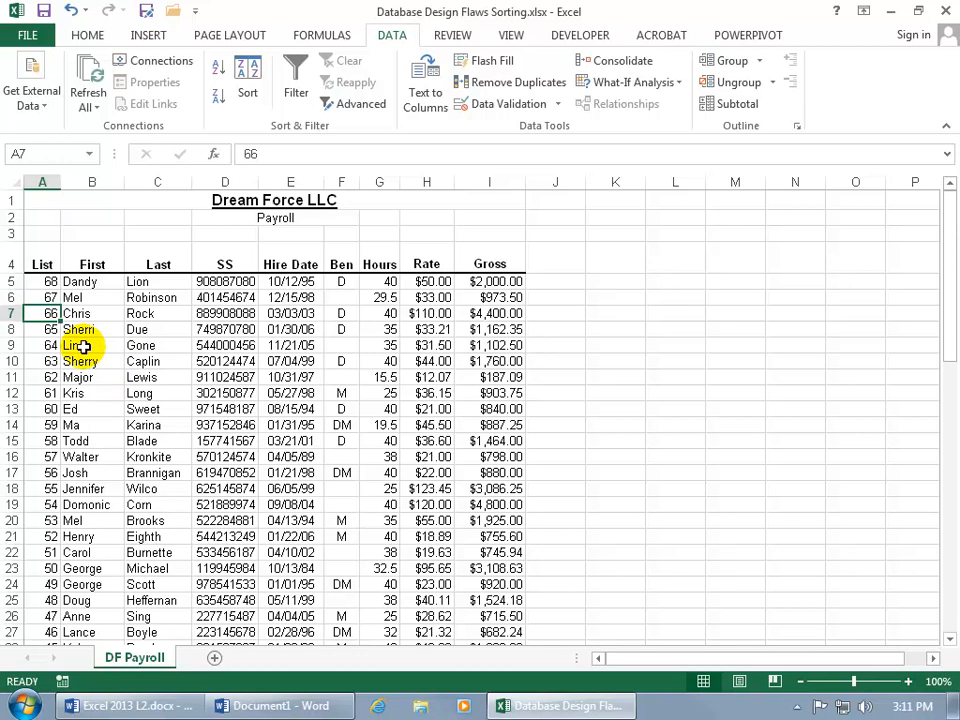
click(216, 66)
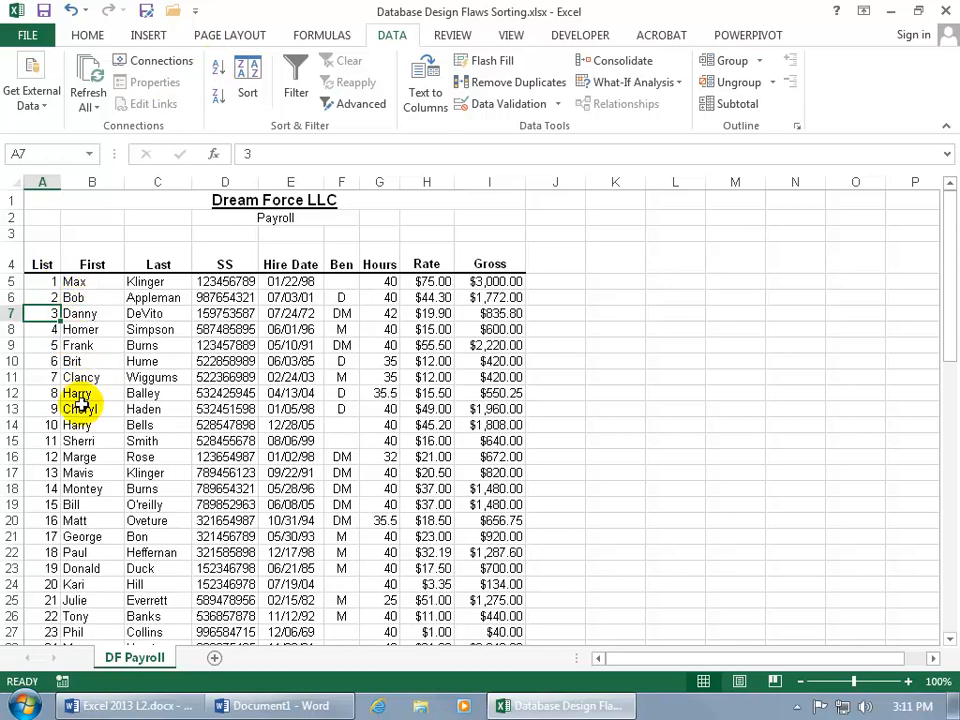
- Start a custom sort of the payroll records with Last as the first sort column
click(248, 82)
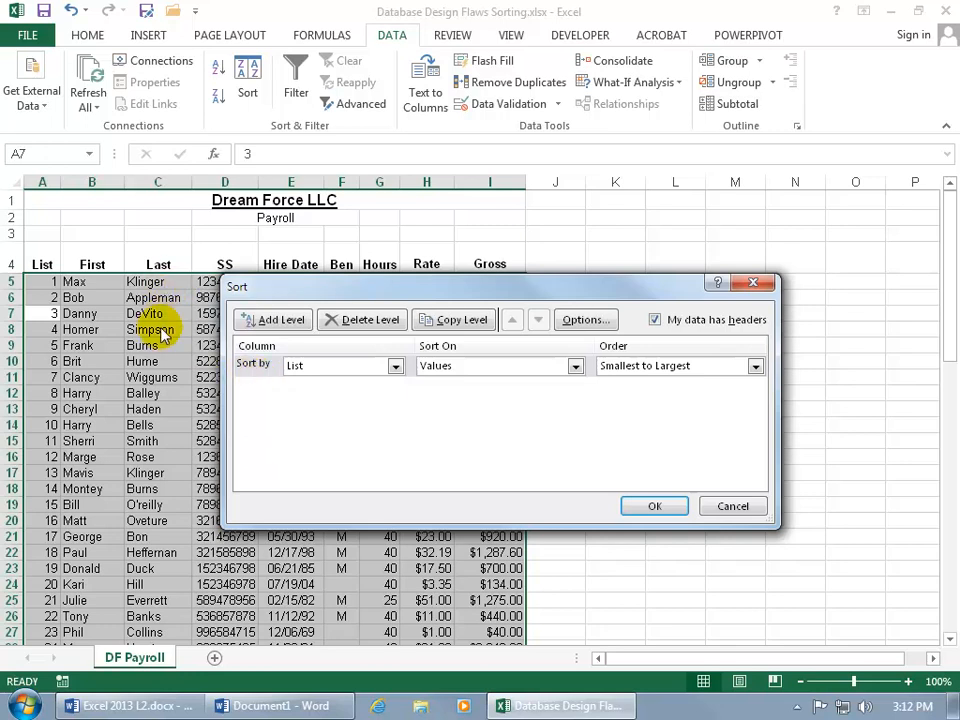
click(394, 366)
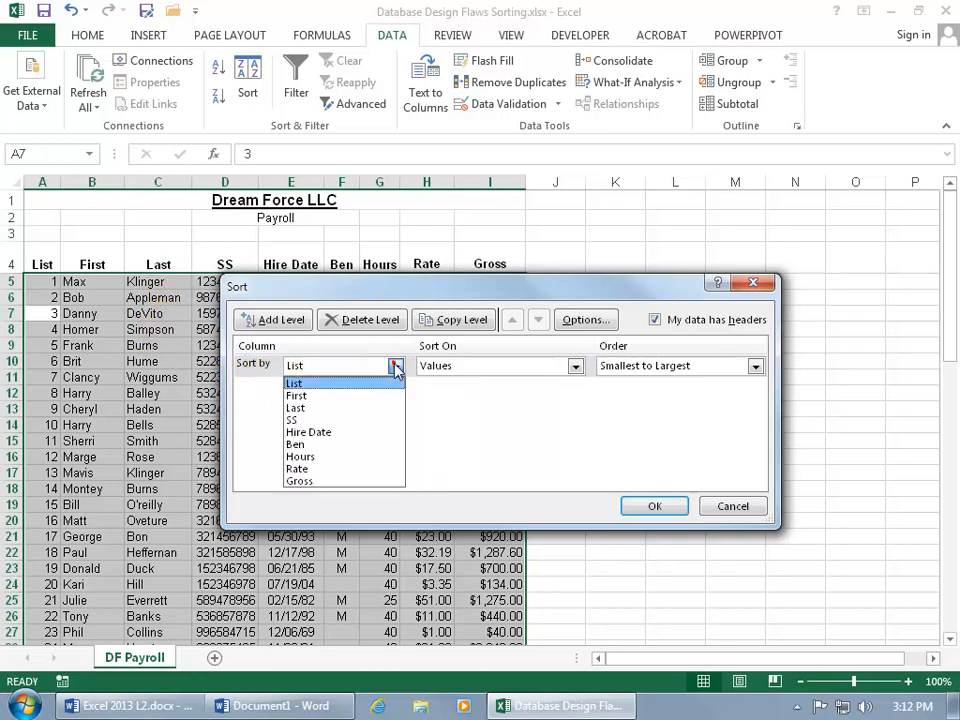
click(357, 409)
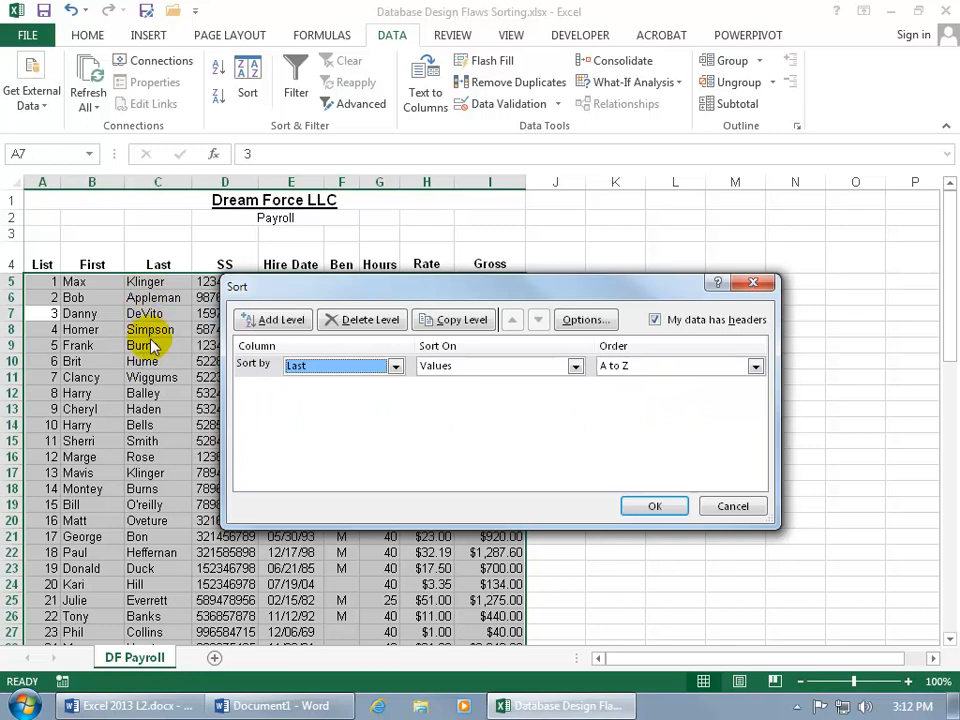
- Add a second sort level on First ordered Z to A, and apply the two-level sort
click(270, 319)
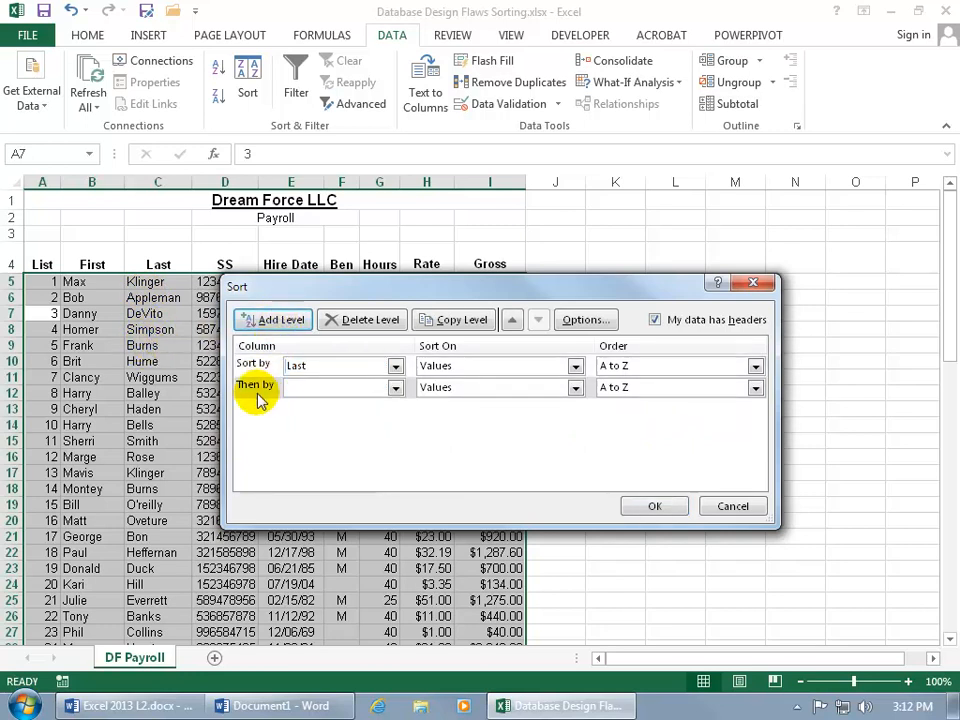
click(396, 387)
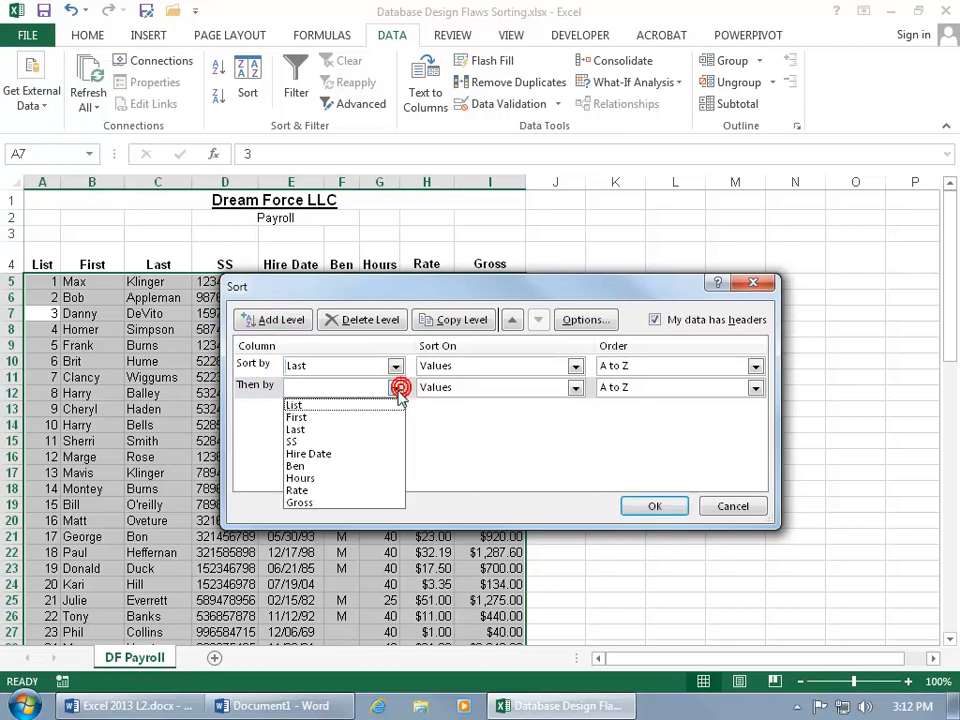
click(369, 418)
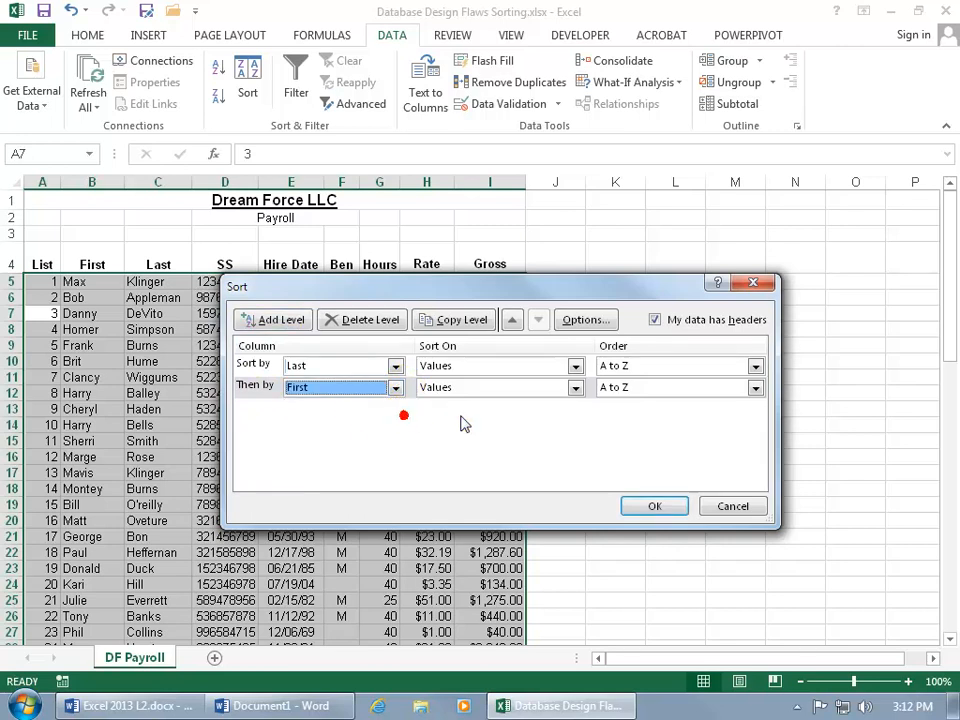
click(703, 389)
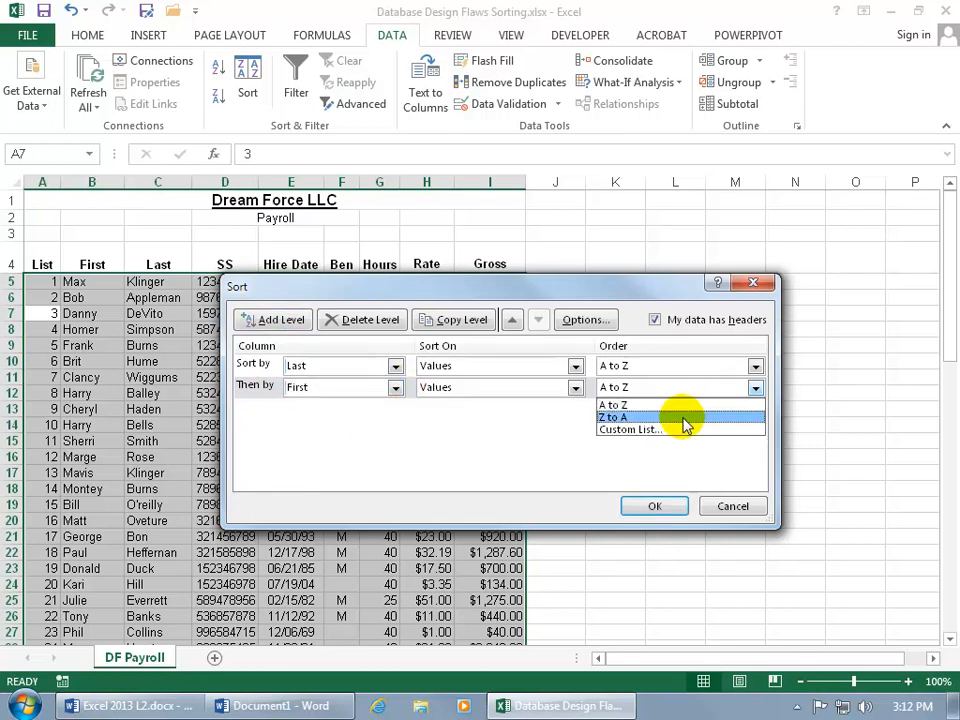
click(684, 420)
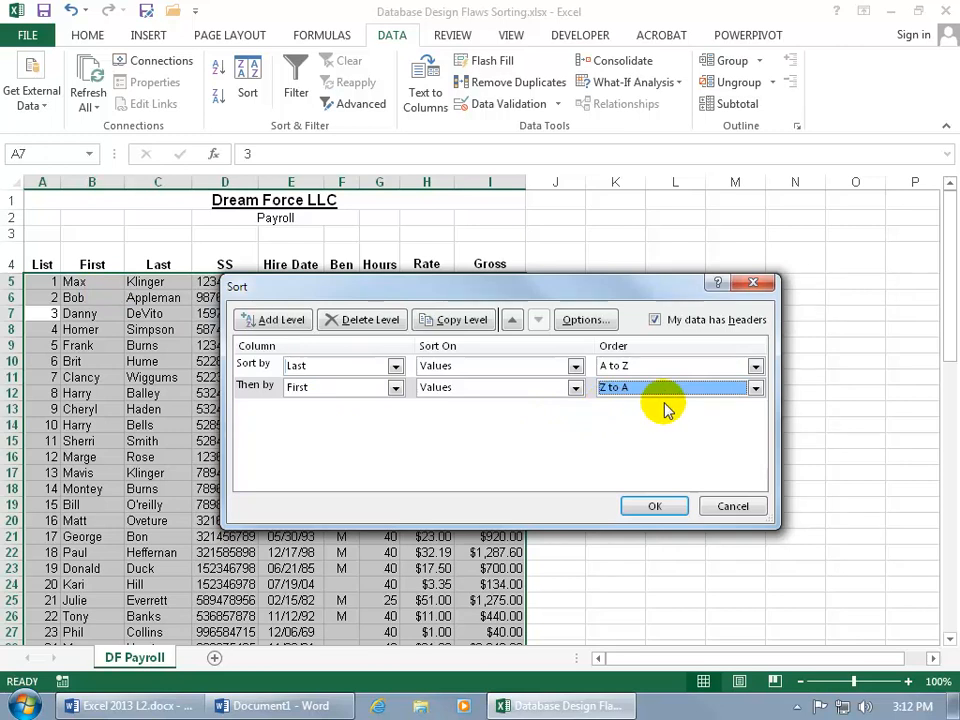
click(671, 507)
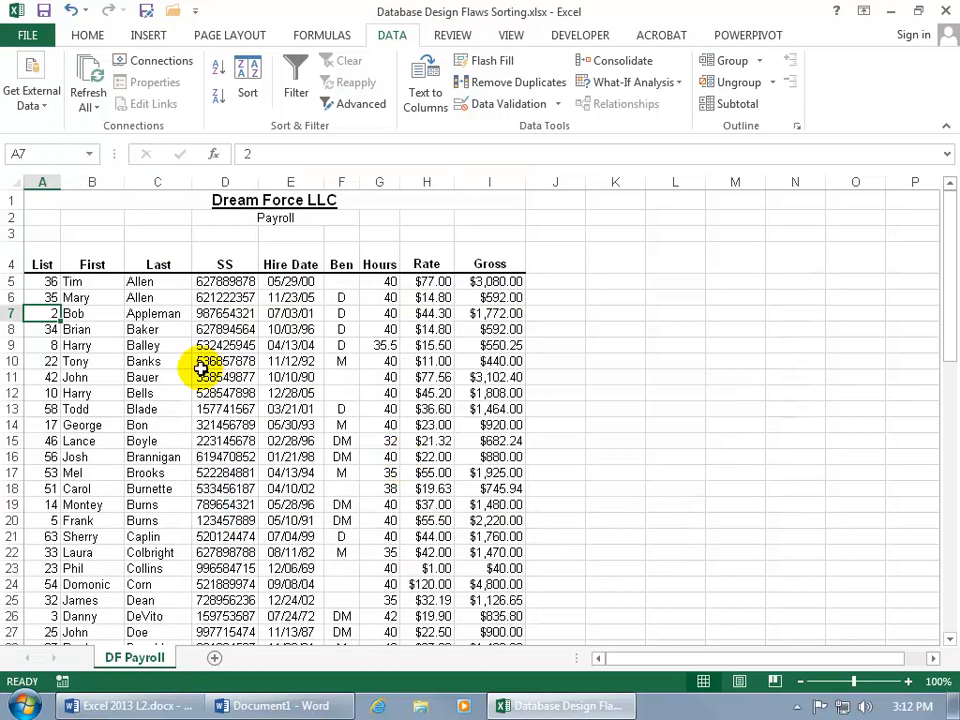
- Check the order of first names among the records that share a last name
click(163, 281)
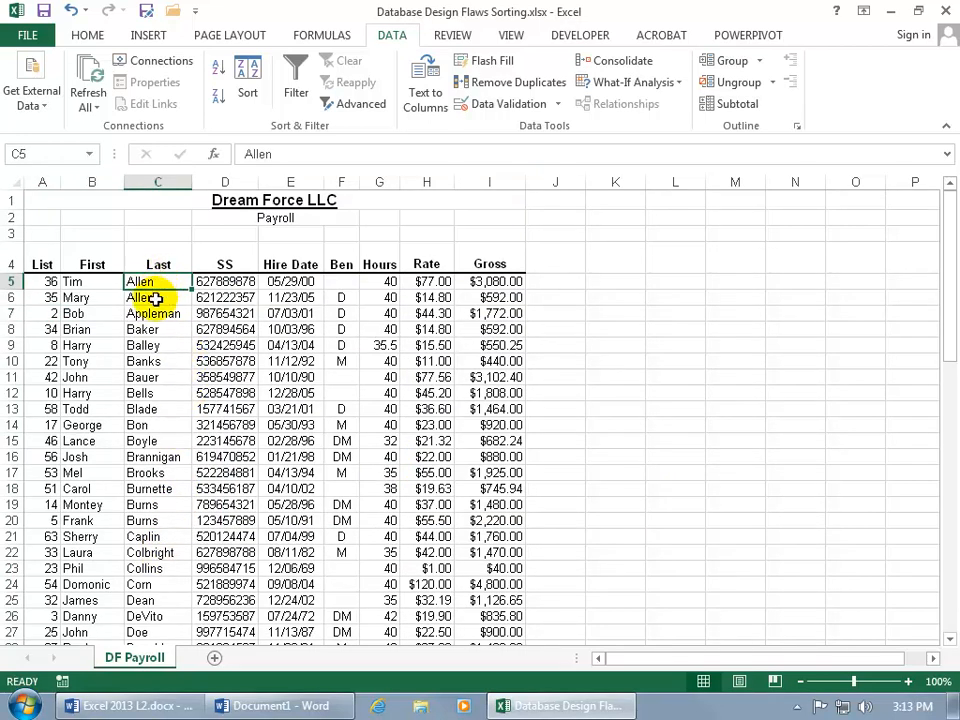
click(101, 288)
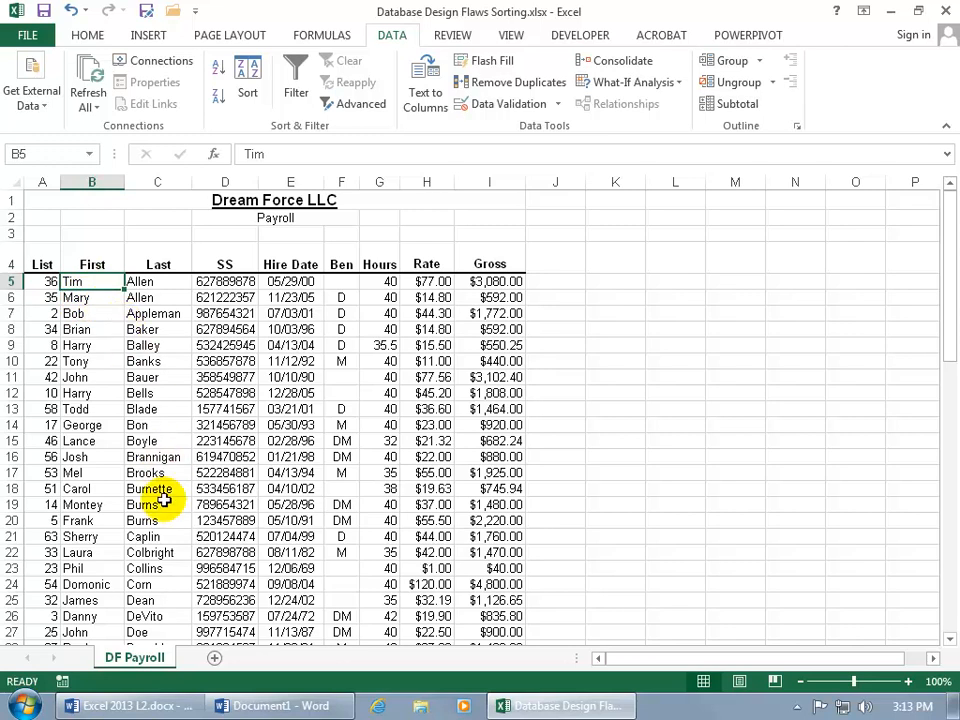
click(97, 506)
click(88, 520)
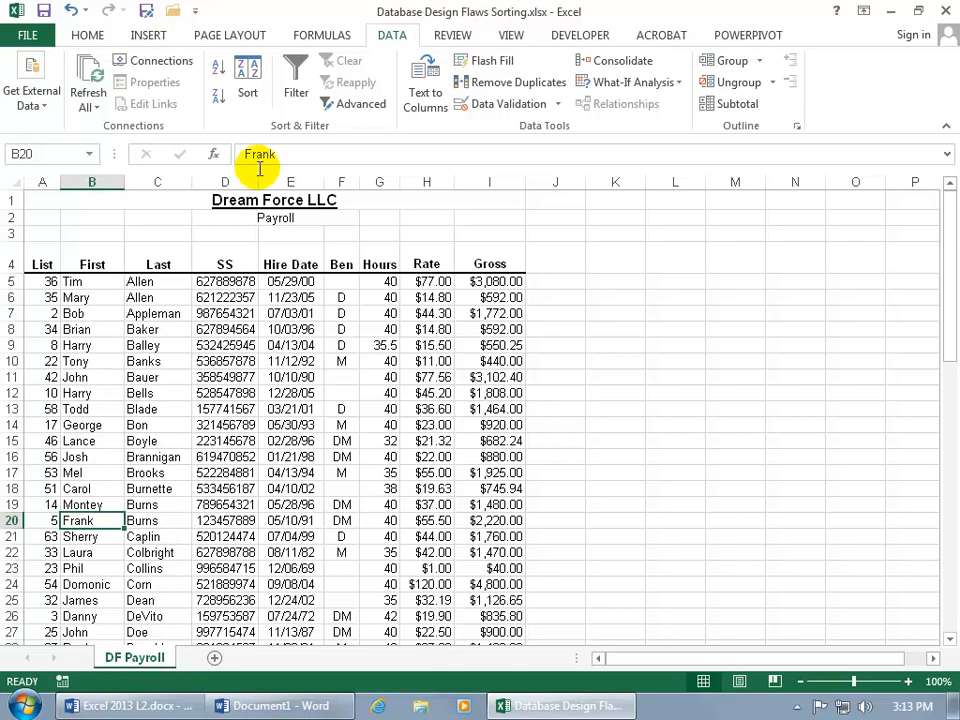
- Delete both custom sort levels and put the records back in List order, smallest to largest
click(247, 85)
click(356, 320)
click(356, 320)
click(652, 508)
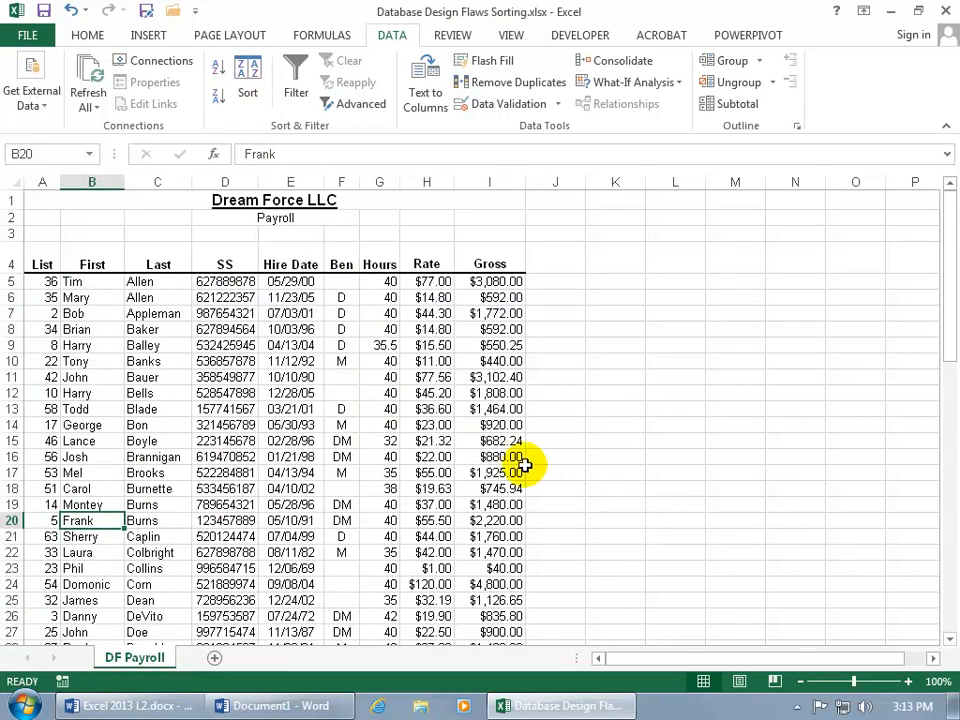
click(45, 405)
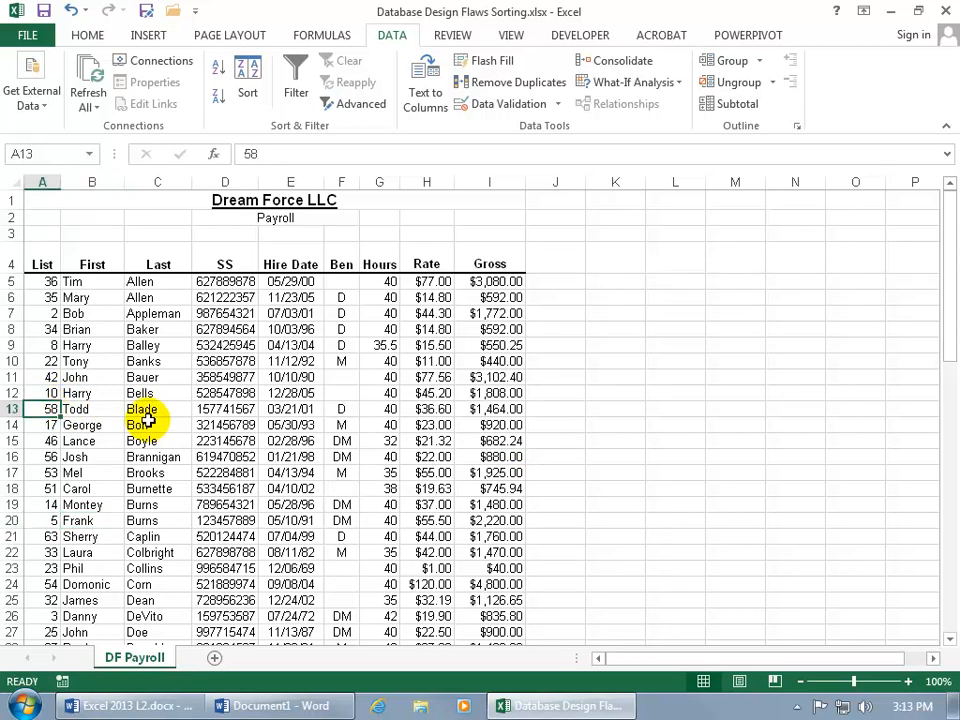
click(219, 72)
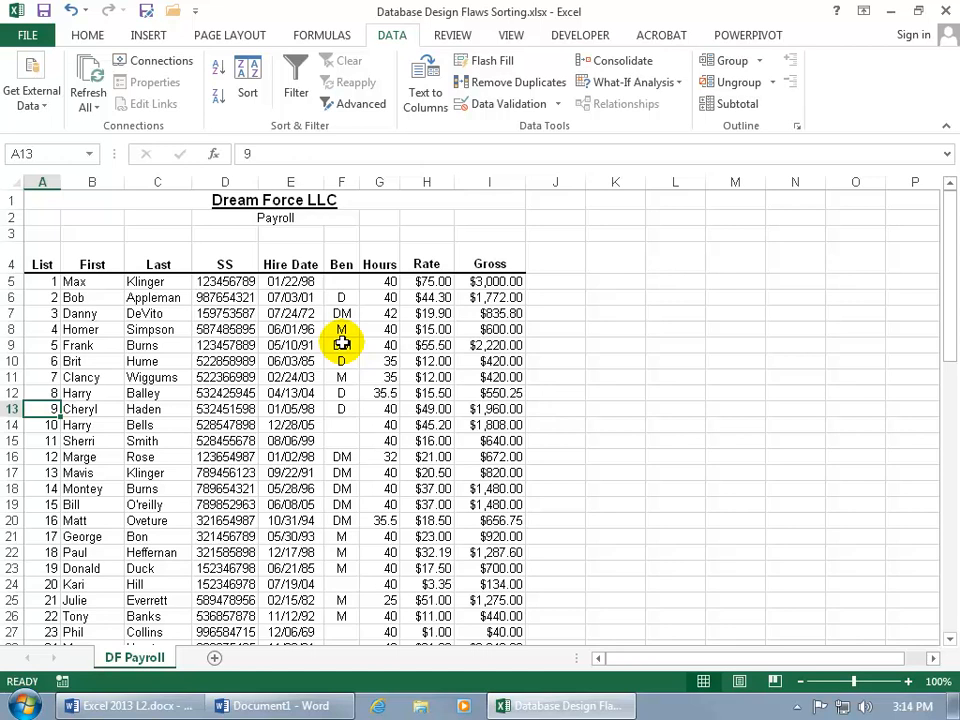
- Read the database design flaws list in Word, then check the formatting of several Last column entries in the Excel payroll sheet
click(285, 706)
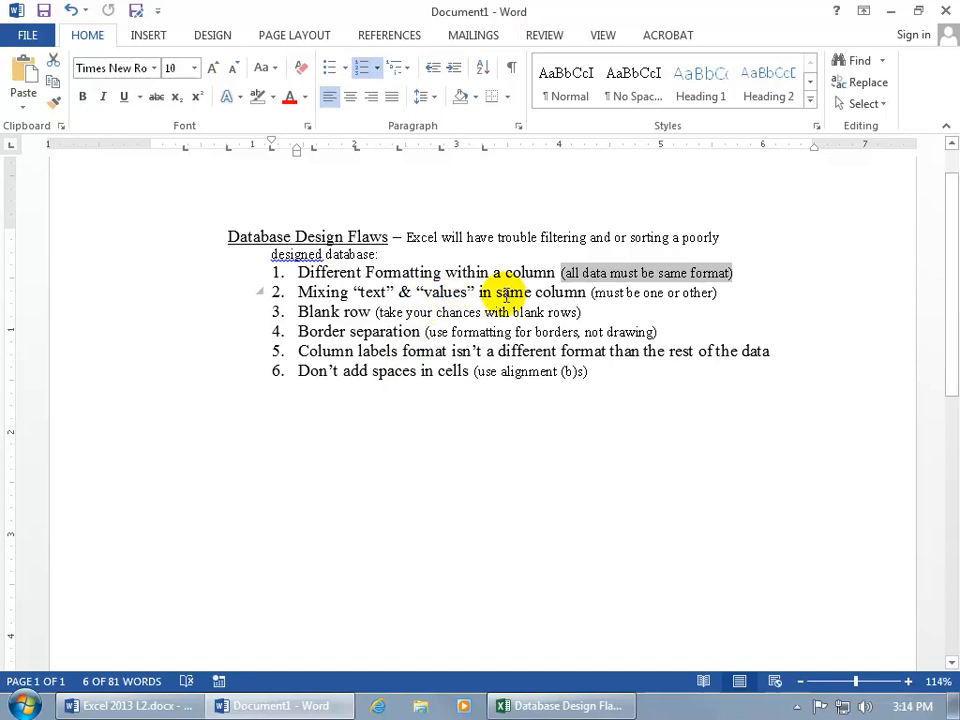
click(566, 706)
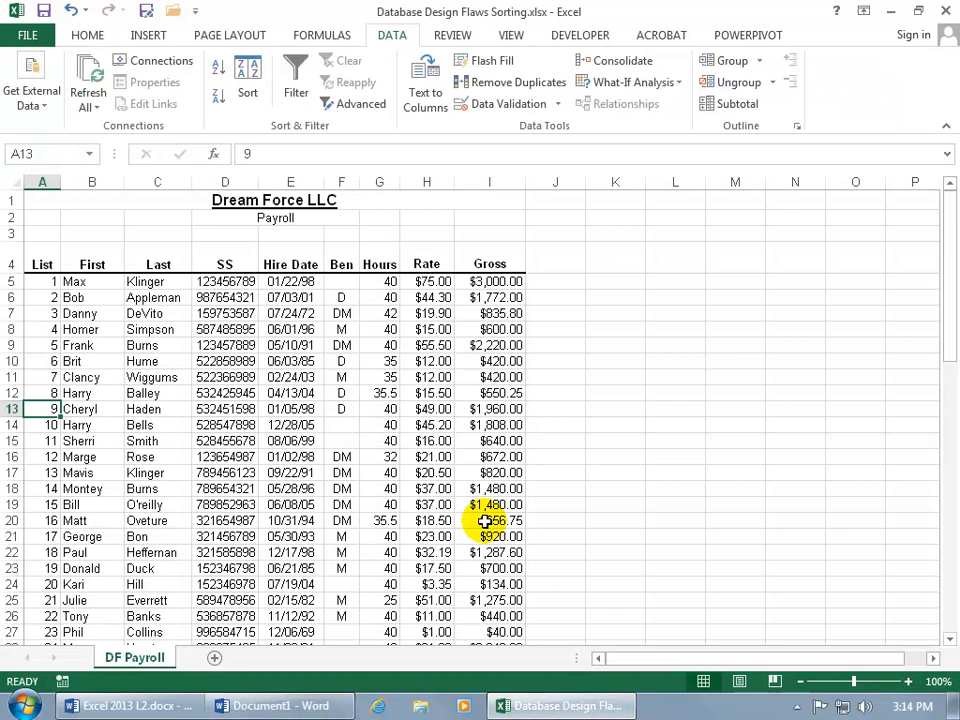
click(158, 346)
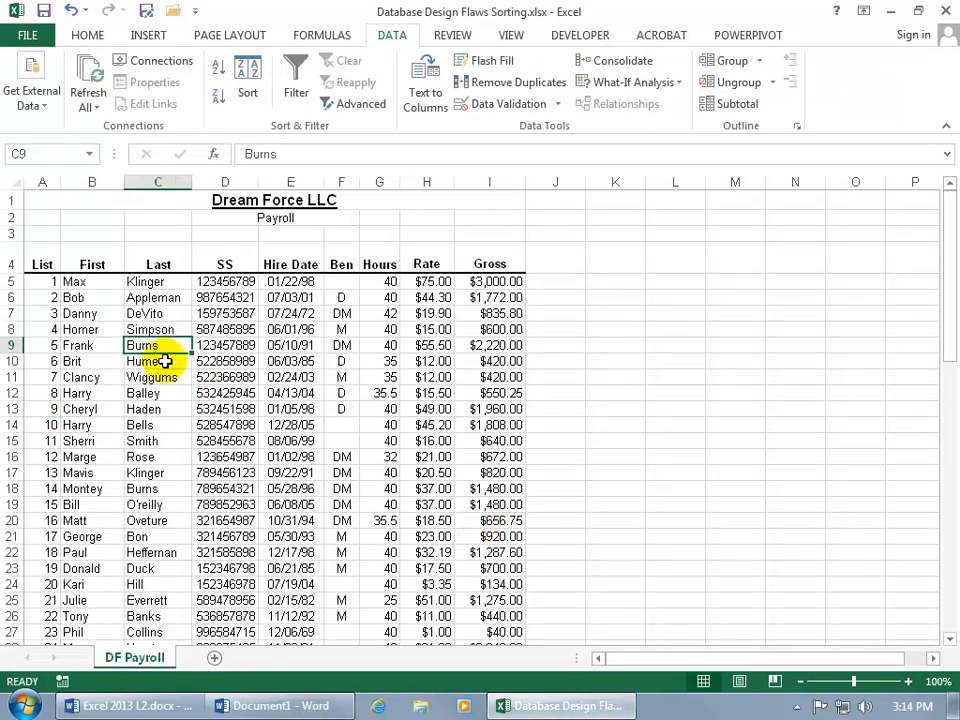
click(166, 377)
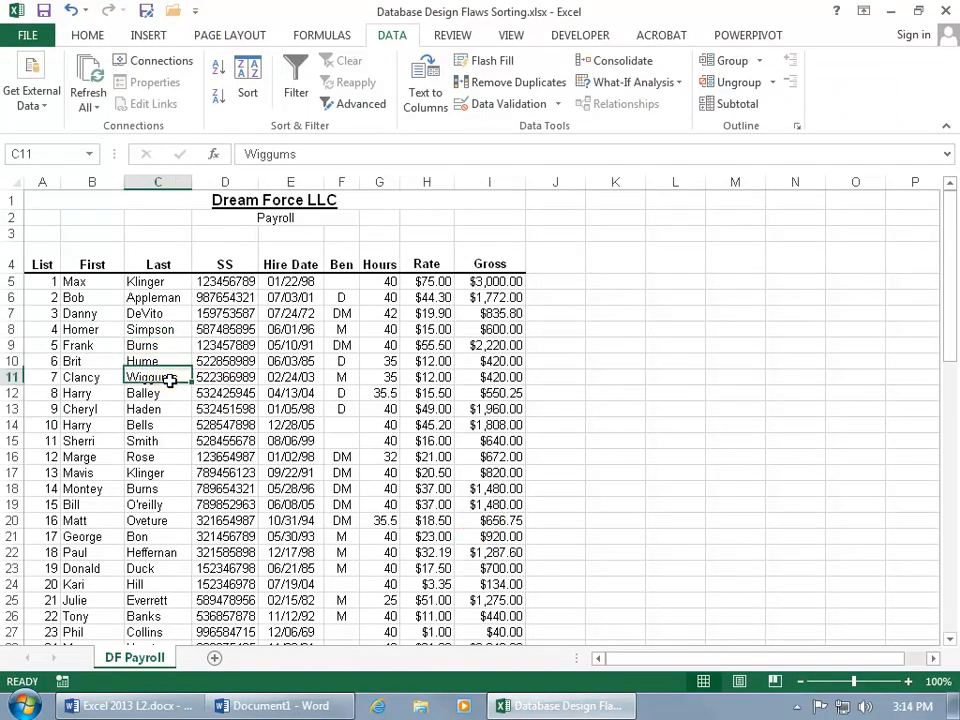
click(148, 426)
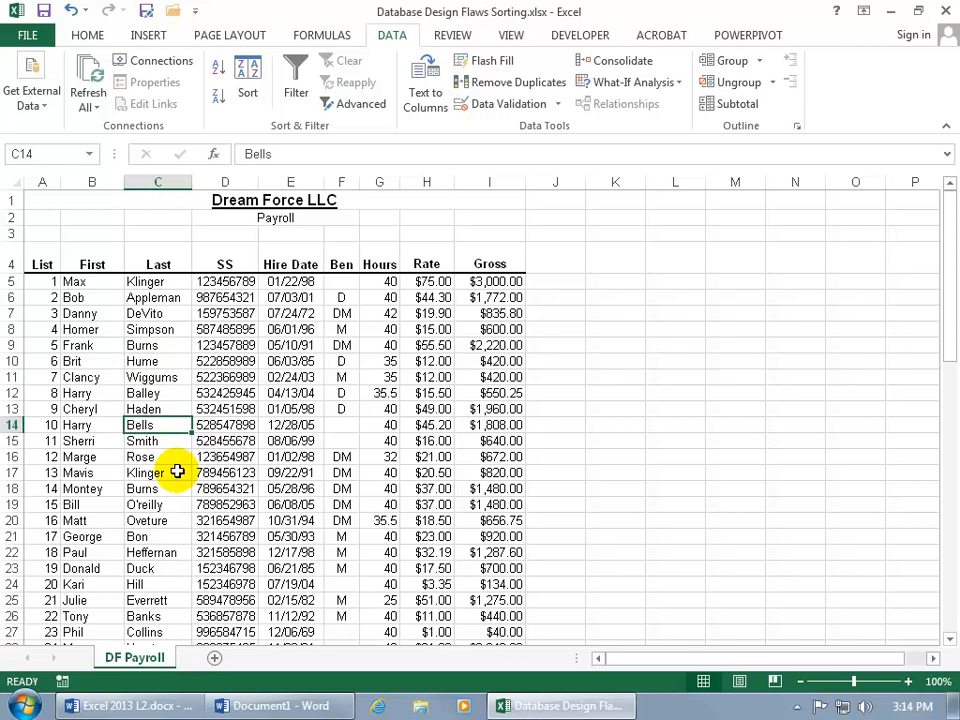
click(156, 474)
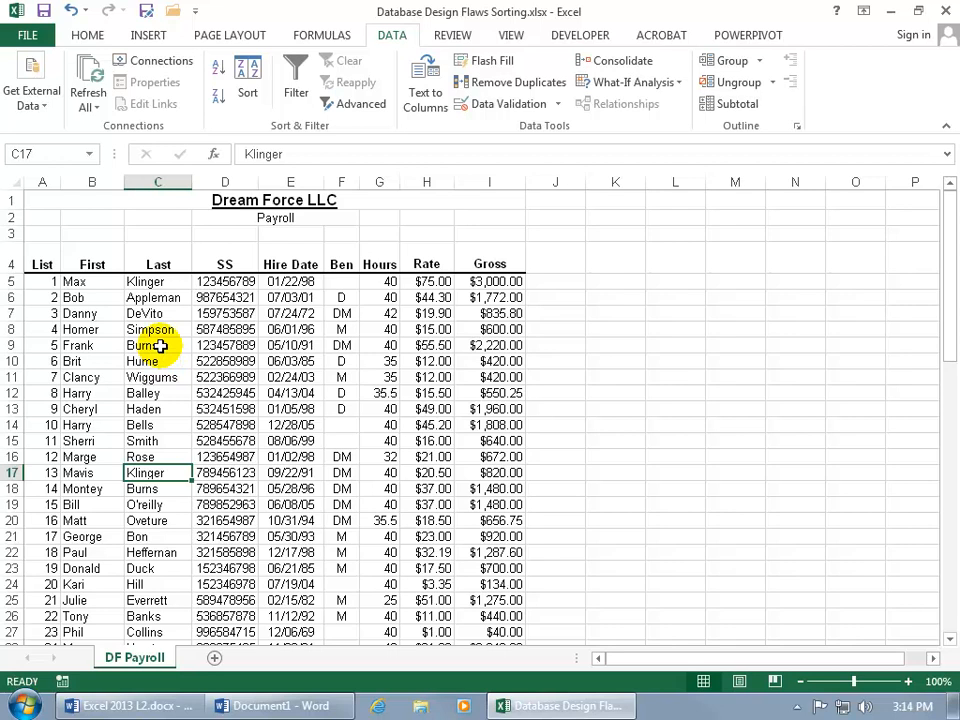
- Compare the Last heading in row 4 with several entries below it in the same column
drag(73, 263, 171, 257)
click(162, 261)
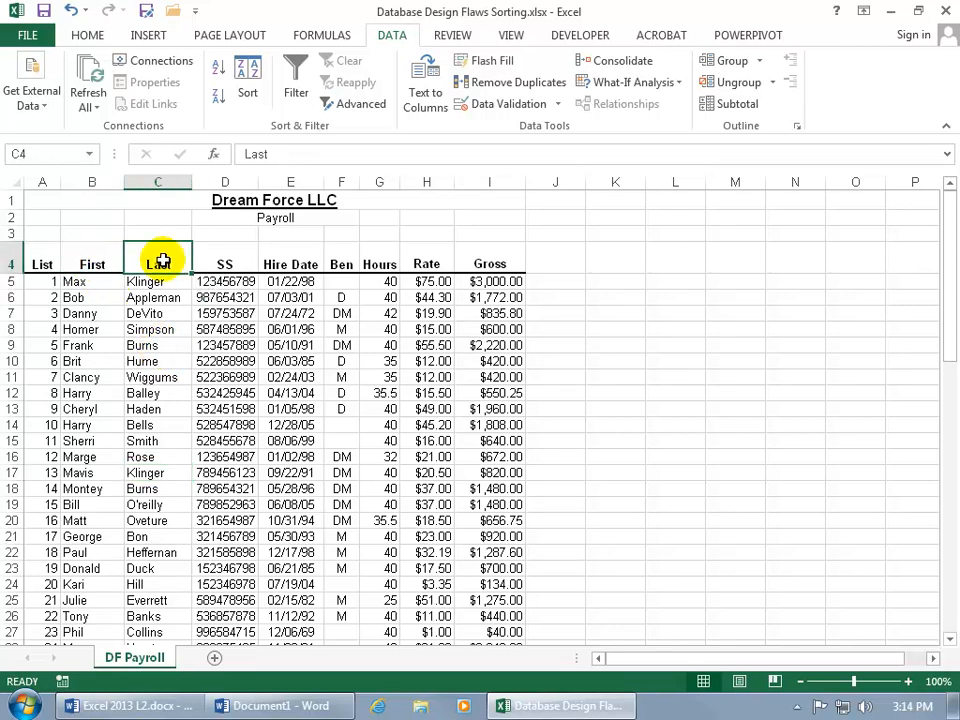
click(154, 360)
key(Up)
key(Up)
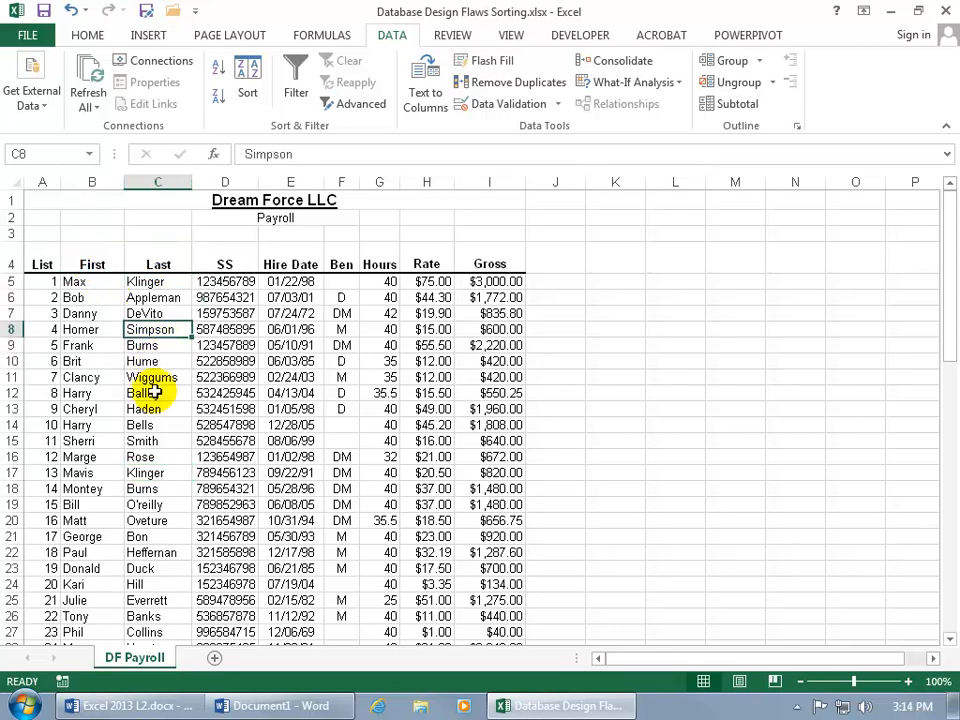
click(155, 392)
click(150, 424)
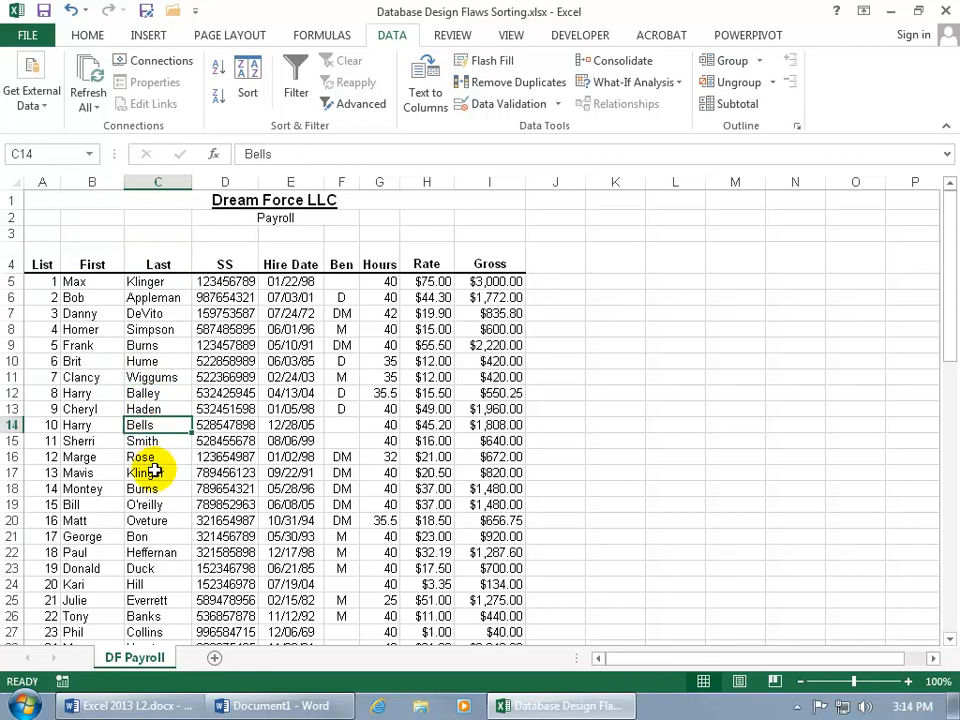
click(155, 471)
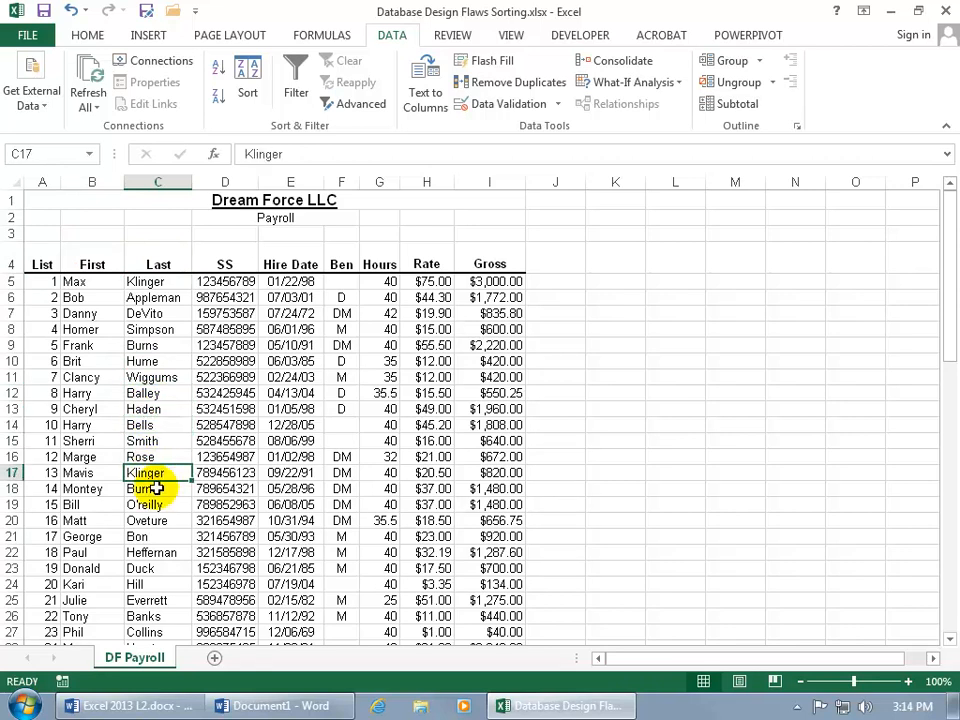
- Review the flaw on mixing text and values in Word, and check the Last column entries in Excel against it
click(270, 705)
click(333, 292)
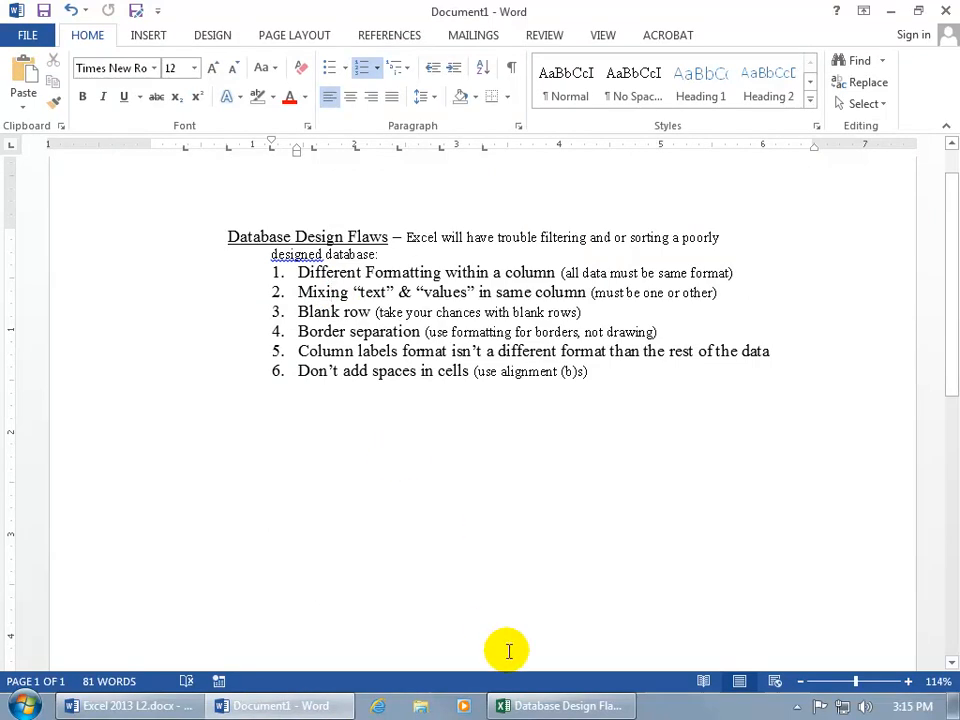
click(542, 705)
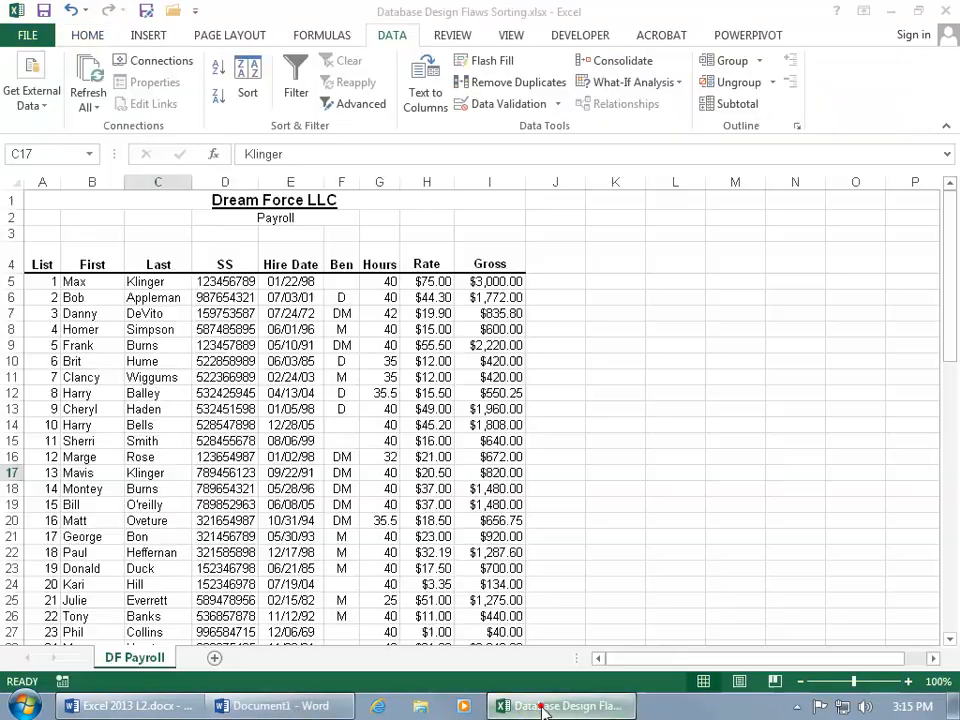
click(150, 363)
click(150, 379)
click(150, 424)
click(154, 474)
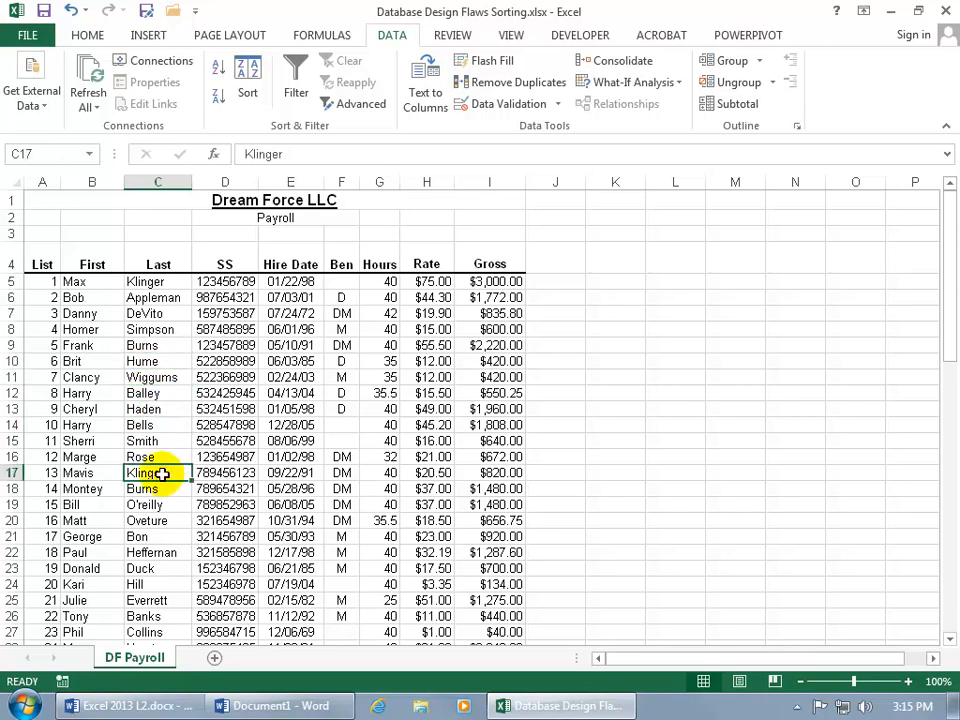
- Read the blank row and border separation flaws in Word, and look over the Excel payroll list and its formatting options
click(258, 705)
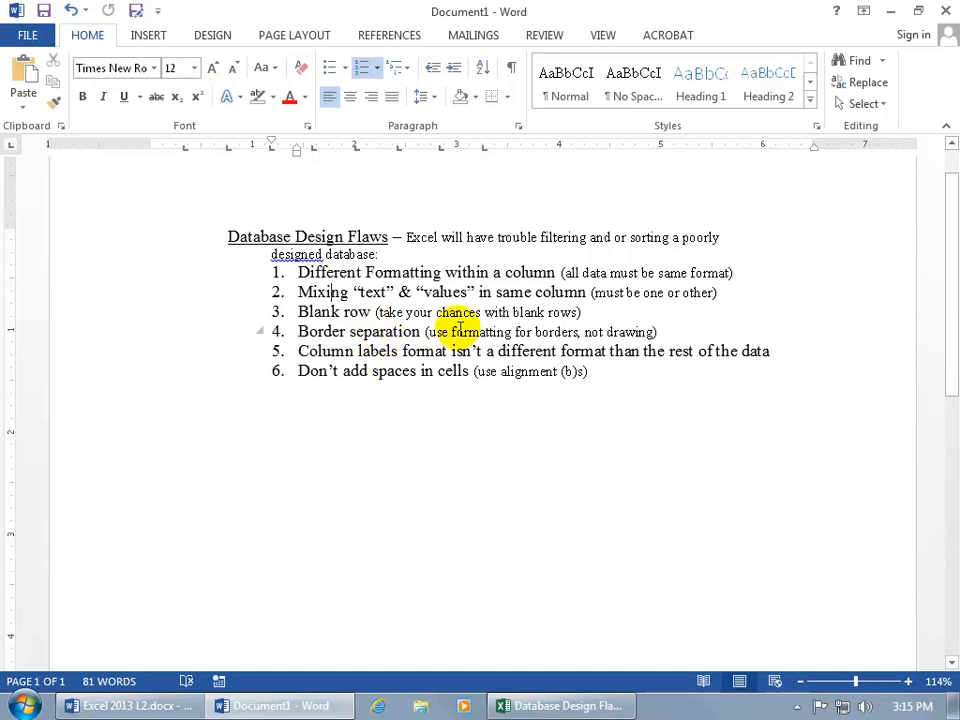
click(545, 706)
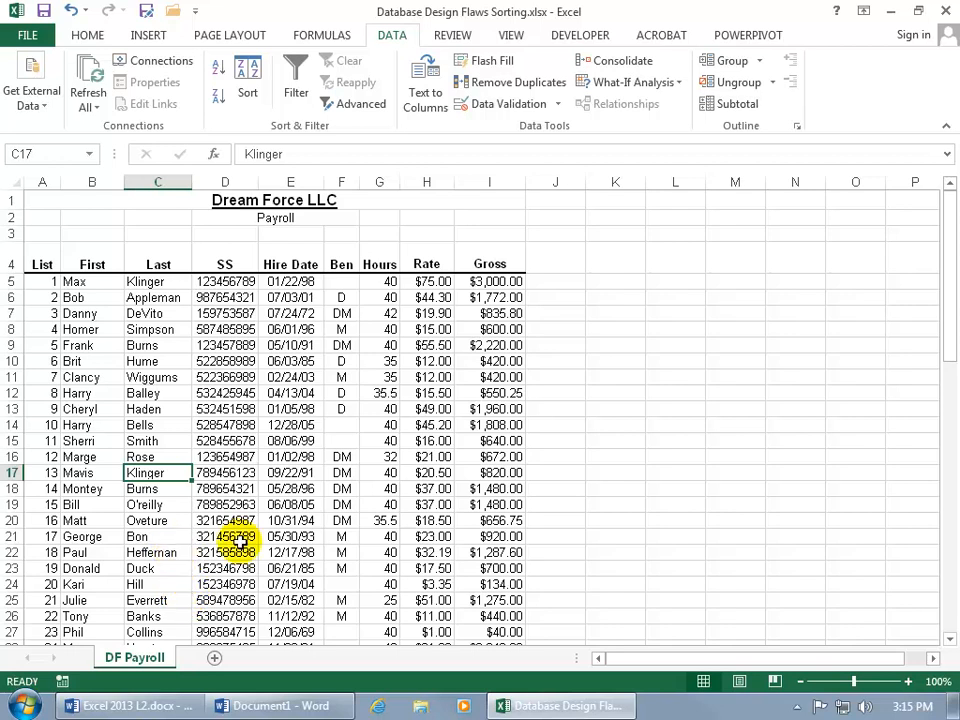
click(303, 705)
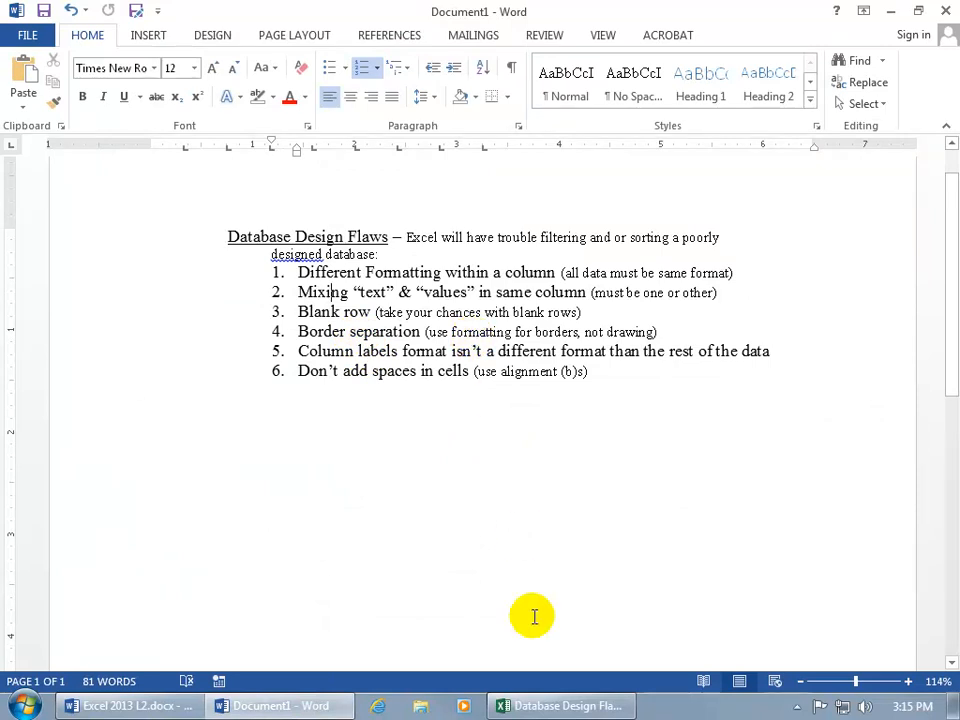
click(566, 705)
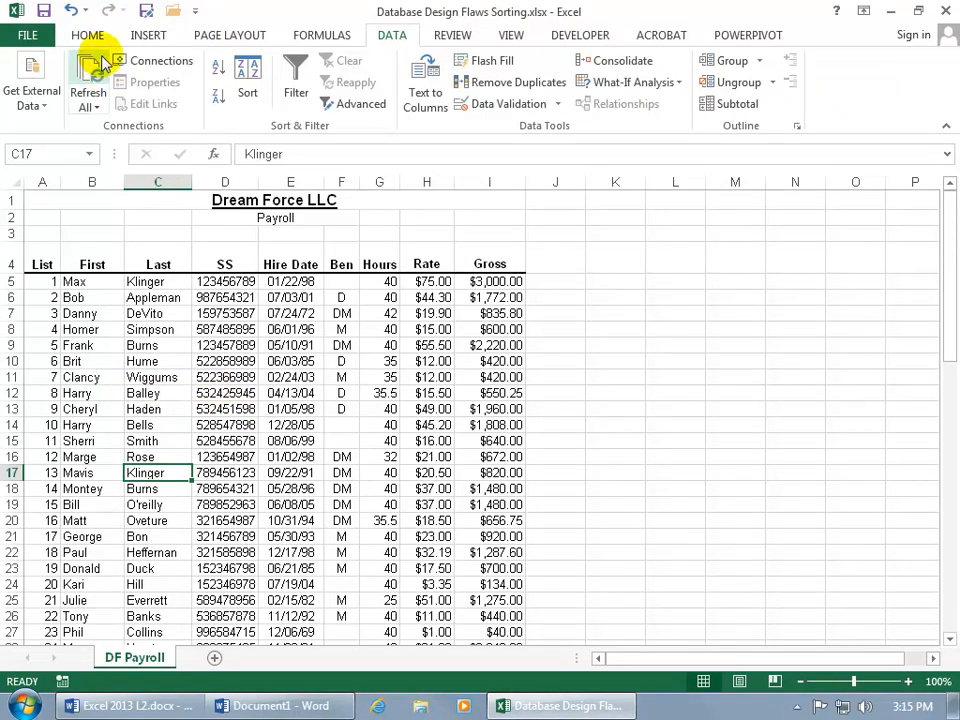
click(80, 35)
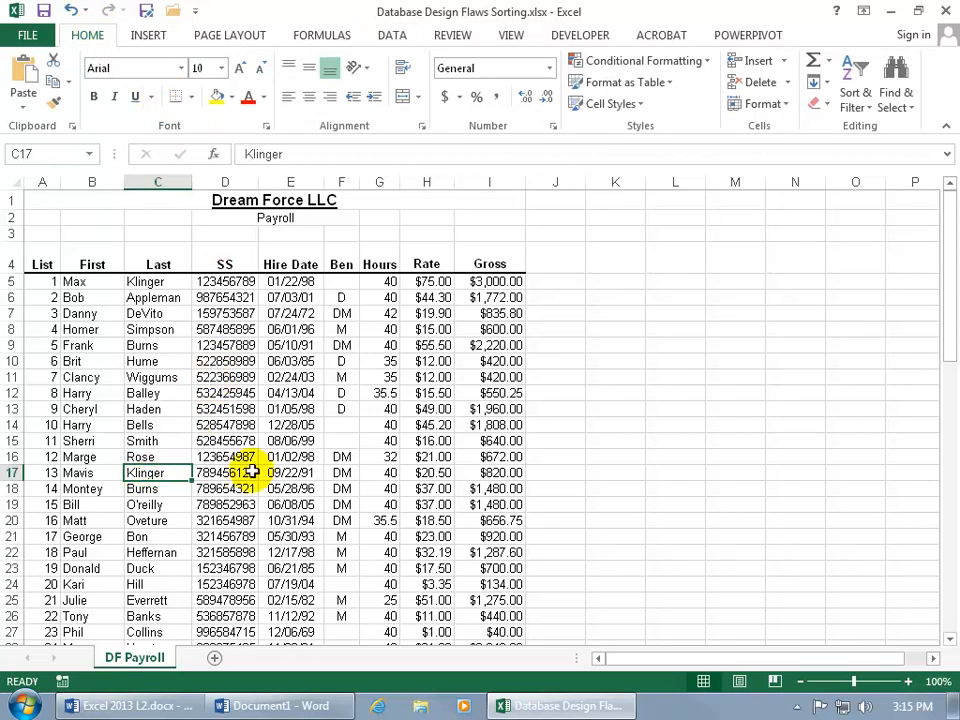
- Compare the formatting of the List, Last and SS headings in row 4 with the data beneath them
click(42, 262)
click(240, 260)
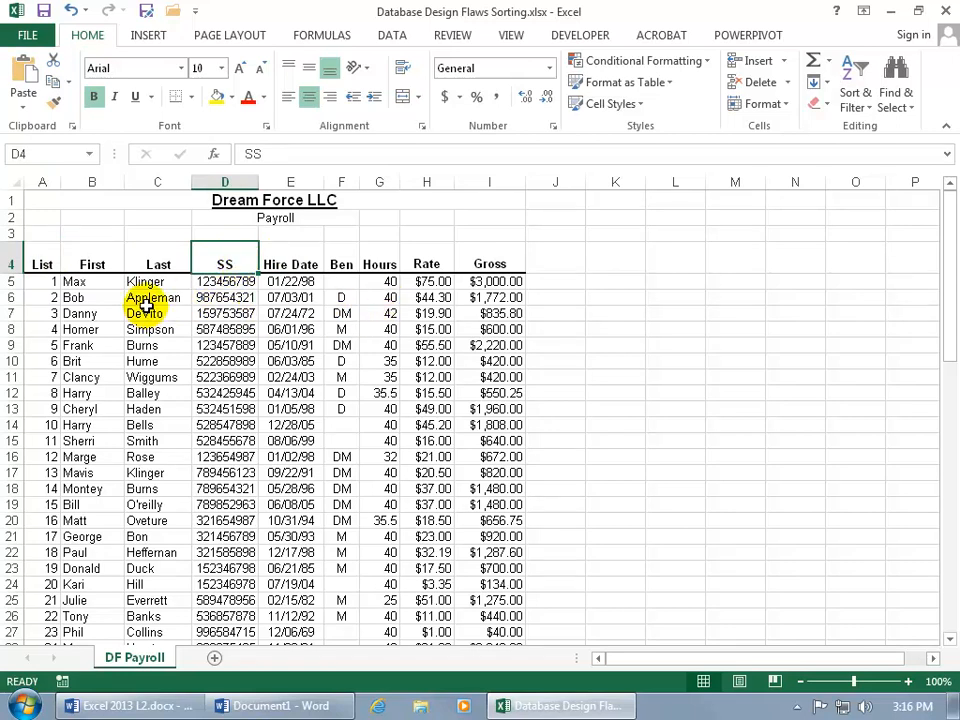
click(160, 262)
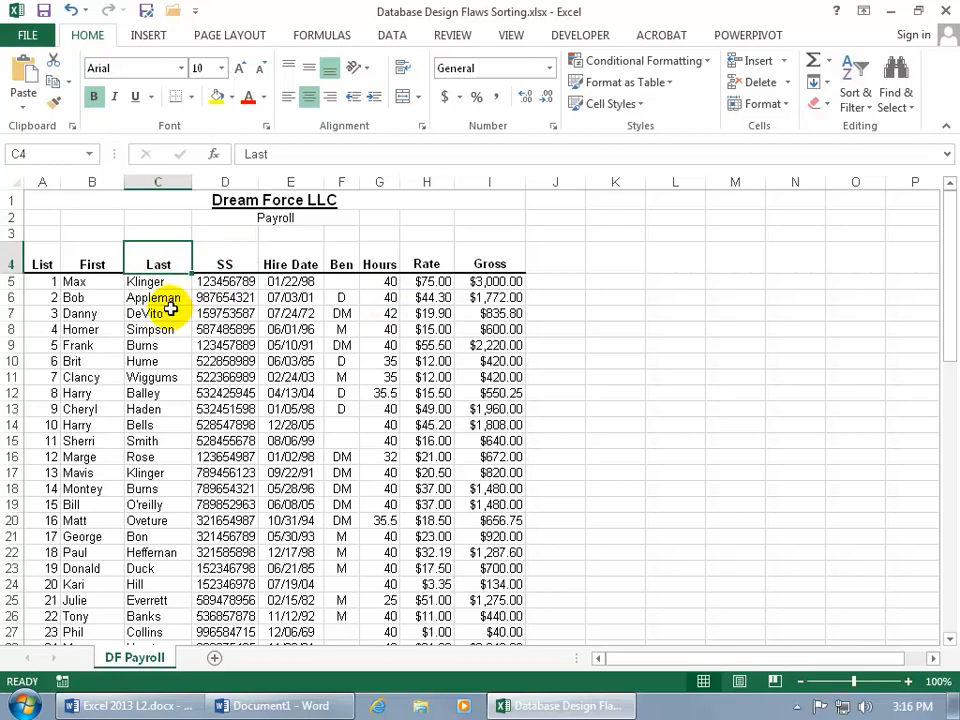
click(152, 471)
click(174, 264)
click(174, 264)
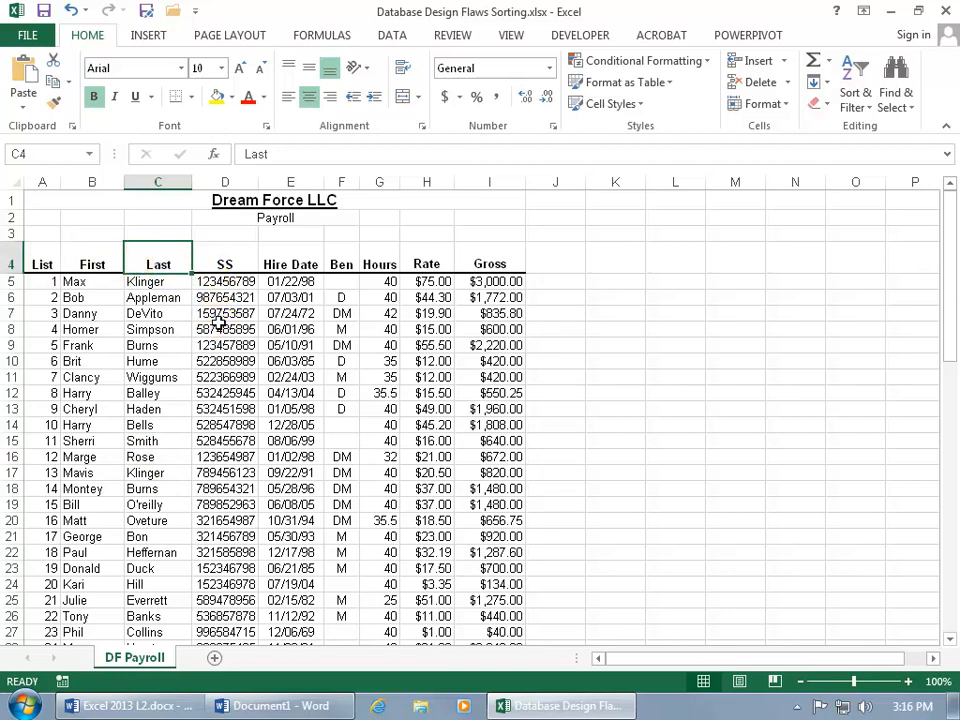
click(218, 328)
click(207, 262)
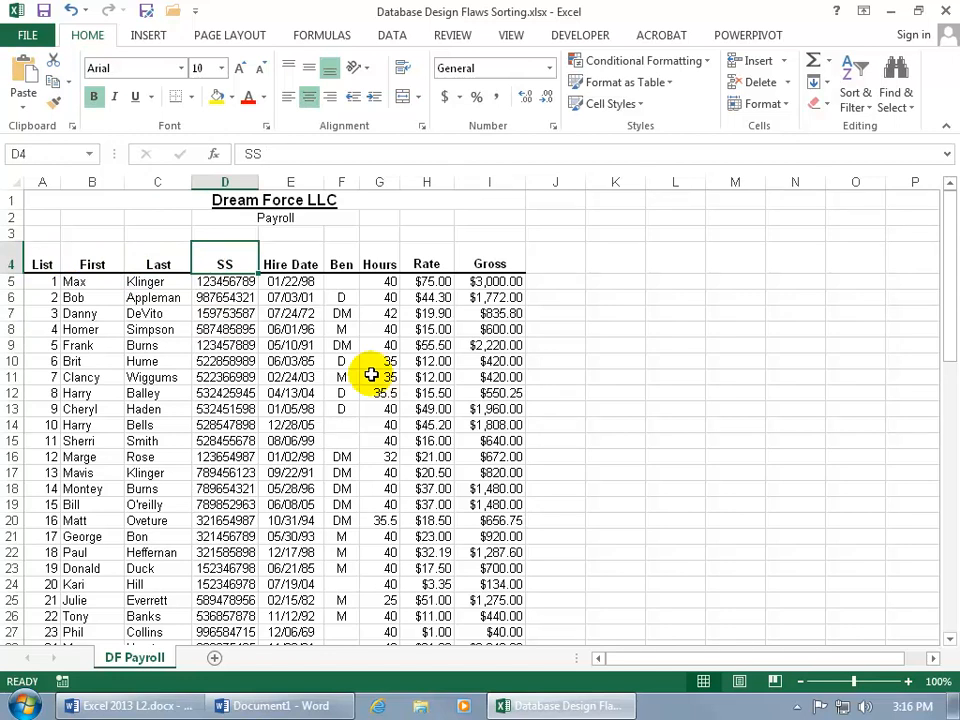
- Review the remaining design flaws in Word, and examine the First and Last headings in Excel against the records below
click(315, 708)
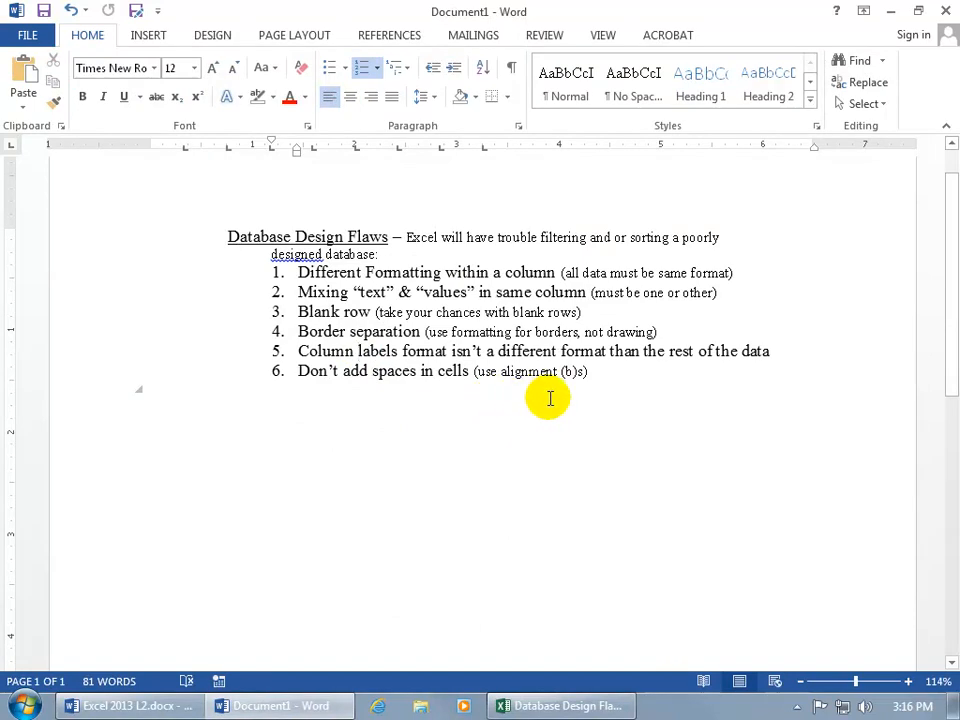
click(525, 706)
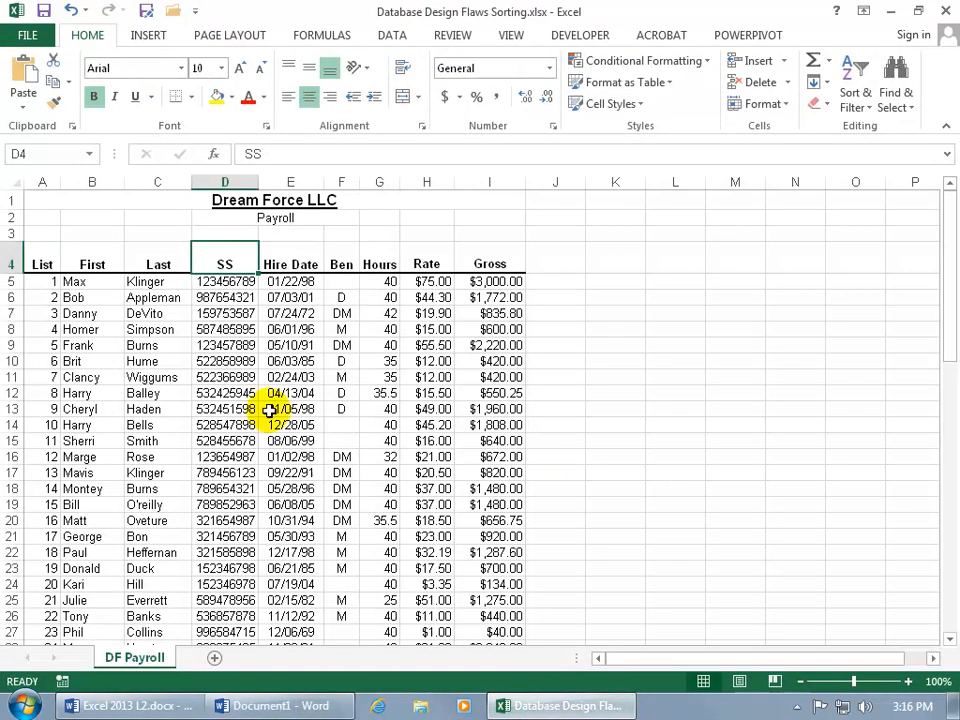
click(161, 264)
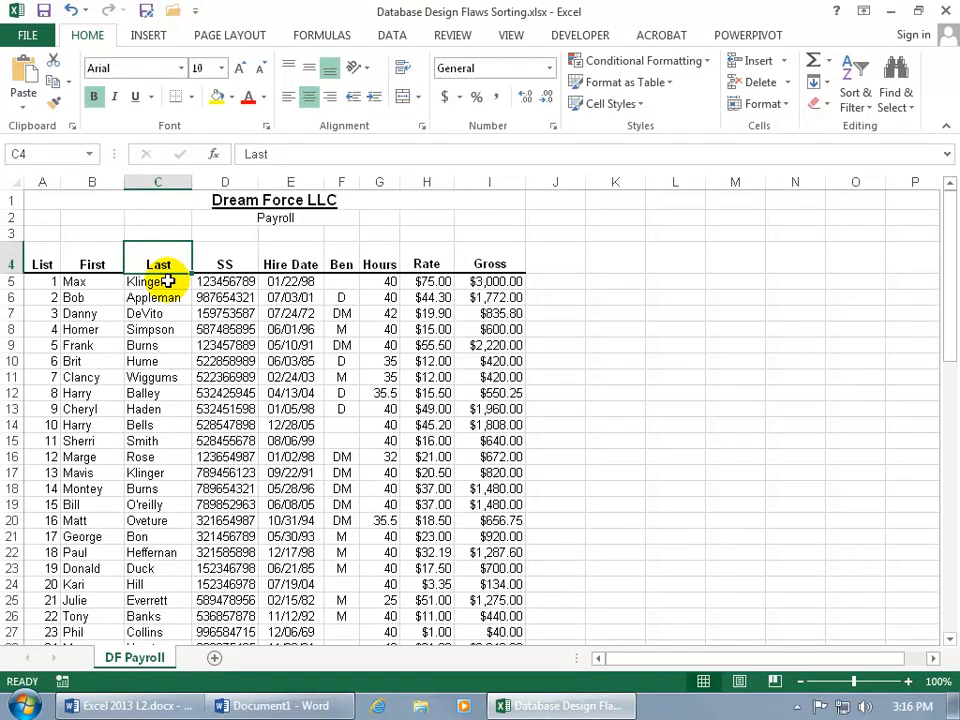
click(93, 264)
click(95, 264)
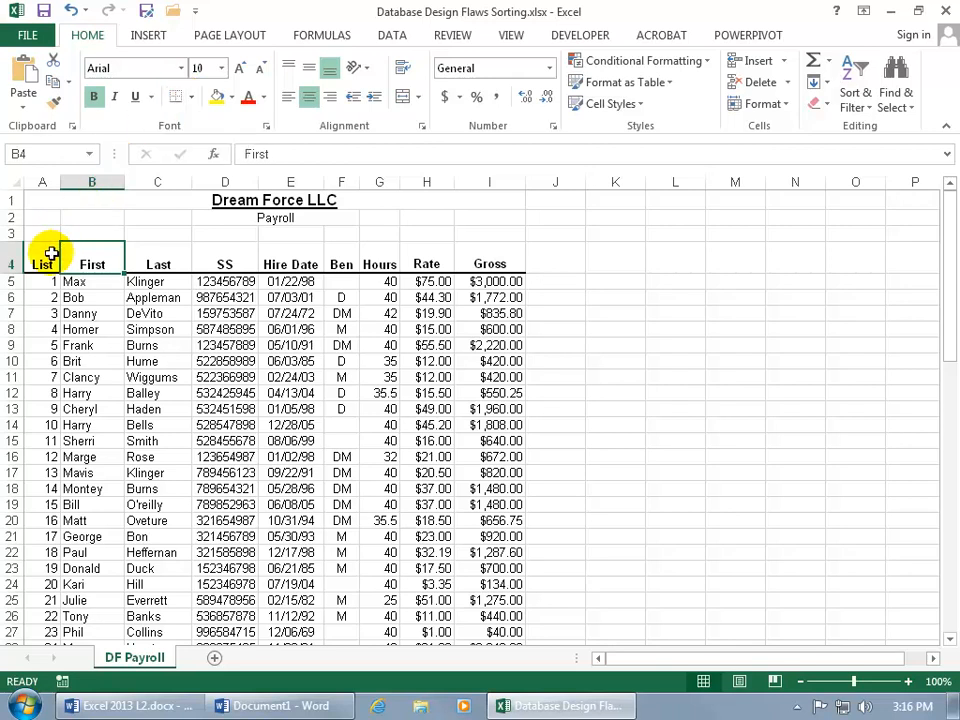
click(150, 262)
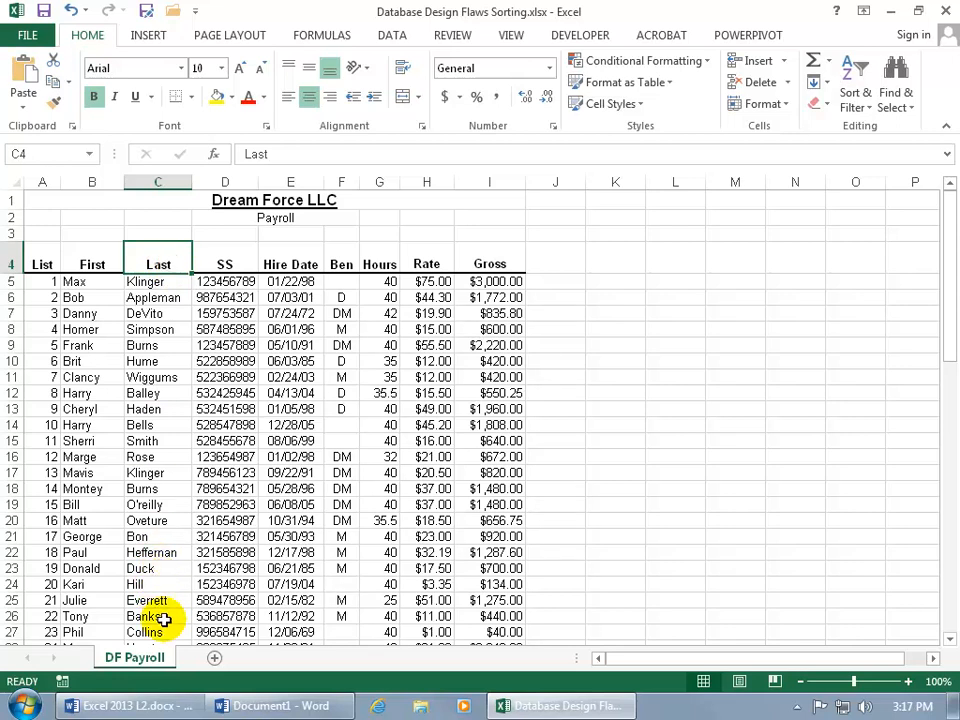
click(152, 505)
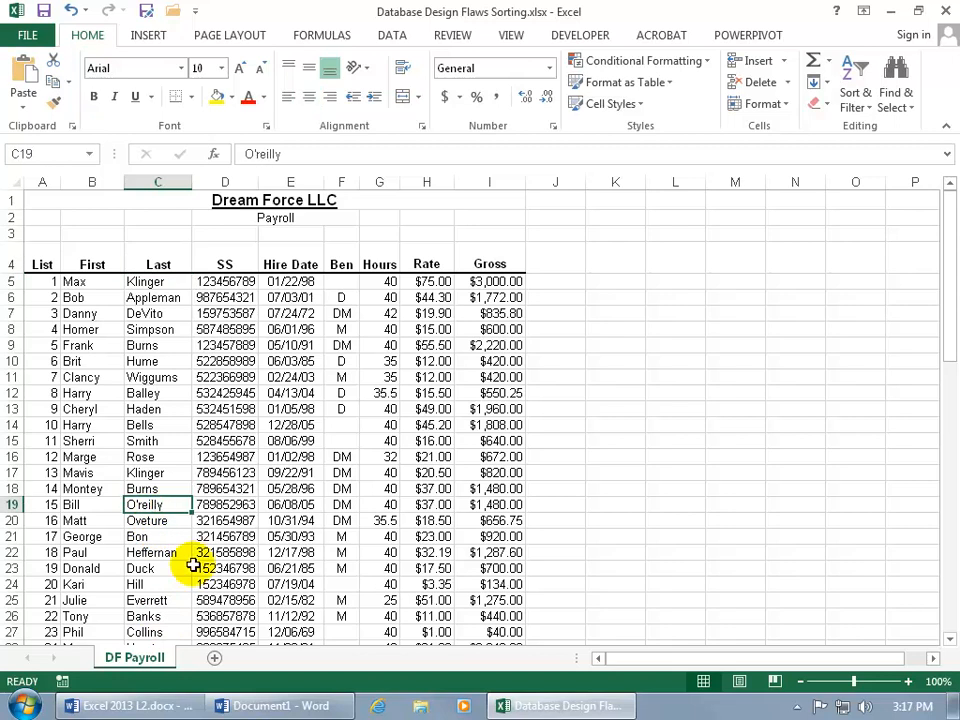
- Read the flaw about spaces in cells in Word, and try to indent the last name in C13 of the Excel sheet with leading spaces
click(282, 706)
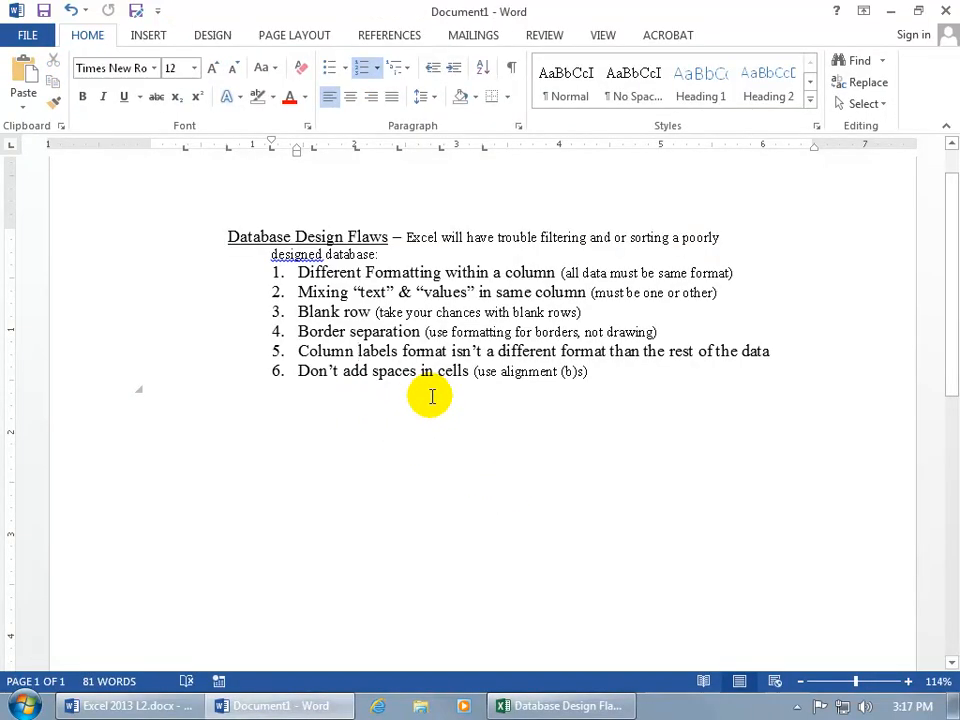
click(521, 706)
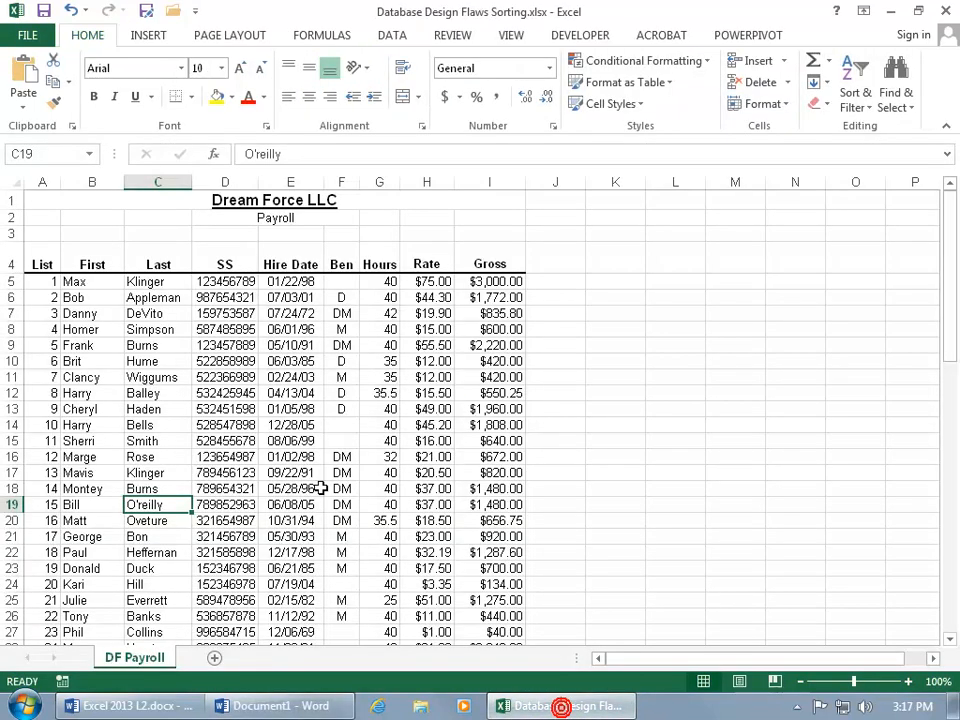
click(143, 410)
double_click(143, 410)
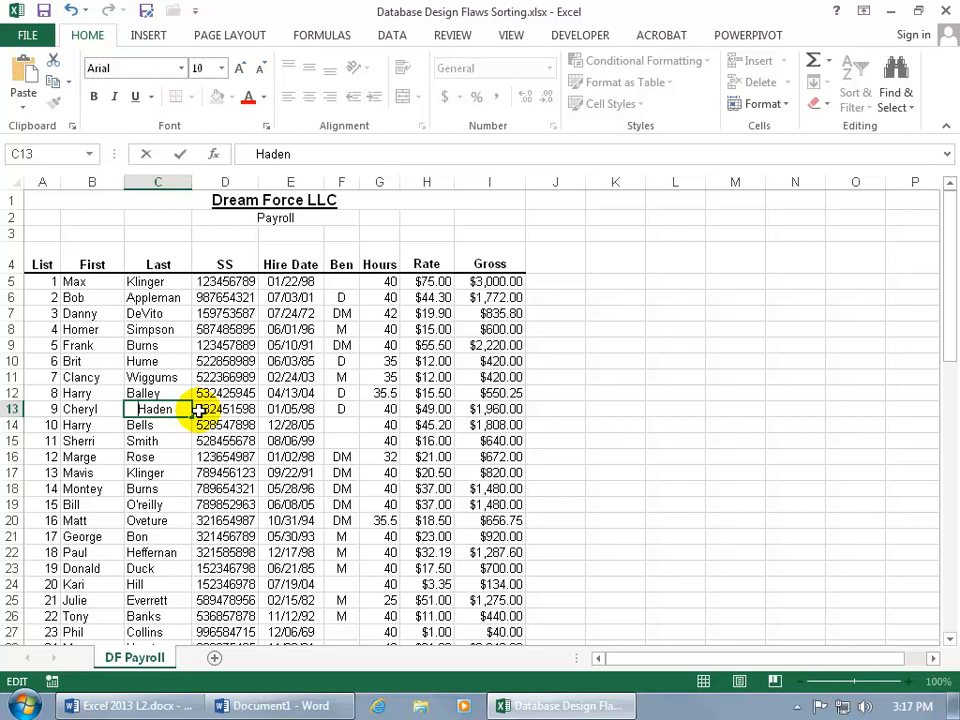
key(Escape)
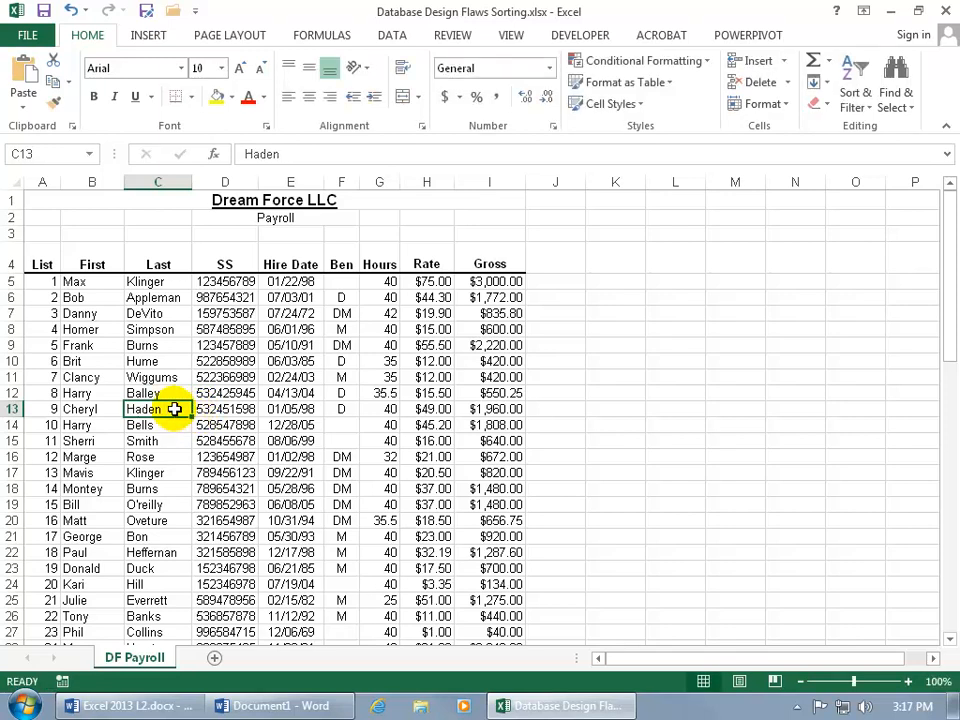
- Center the last name in cell C13 using cell alignment
click(310, 97)
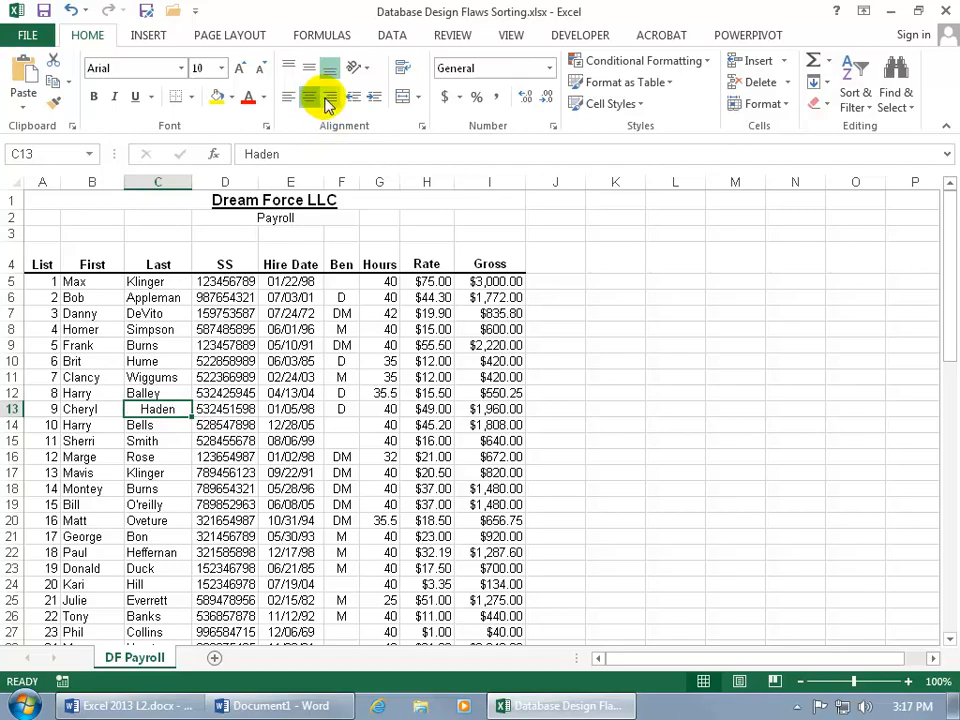